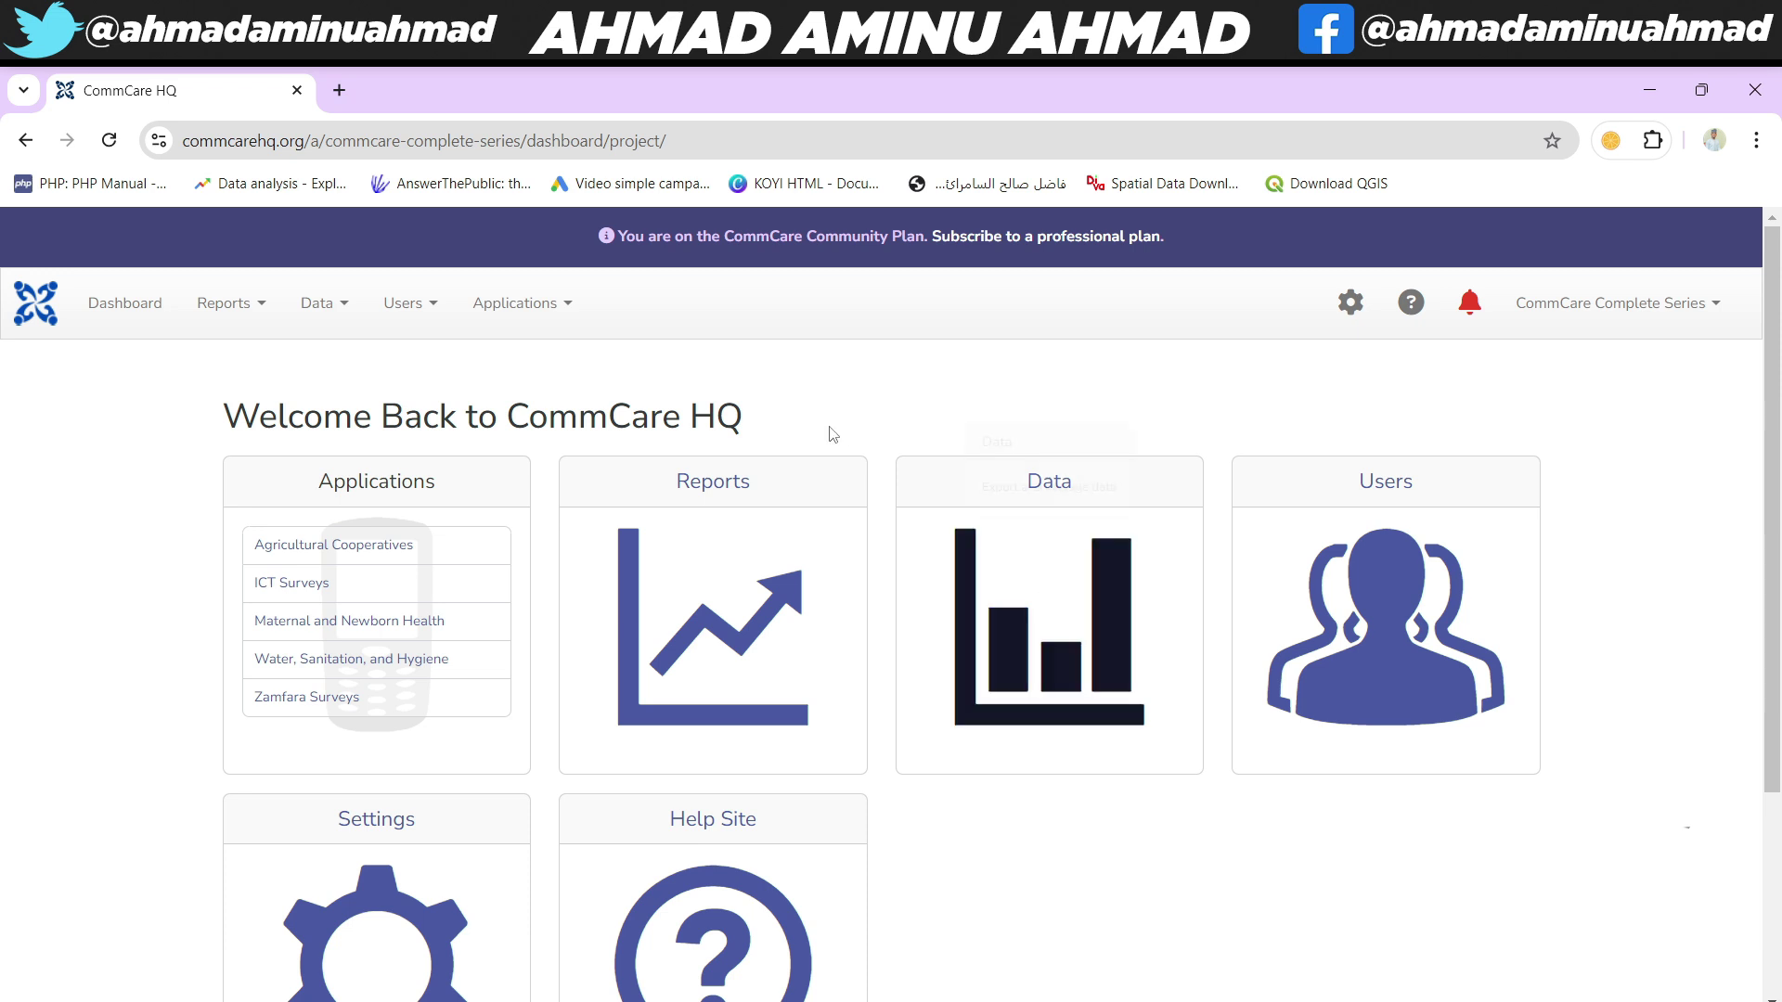
- Open the ICT Surveys application and add a new Surveys module with a Survey form
click(527, 329)
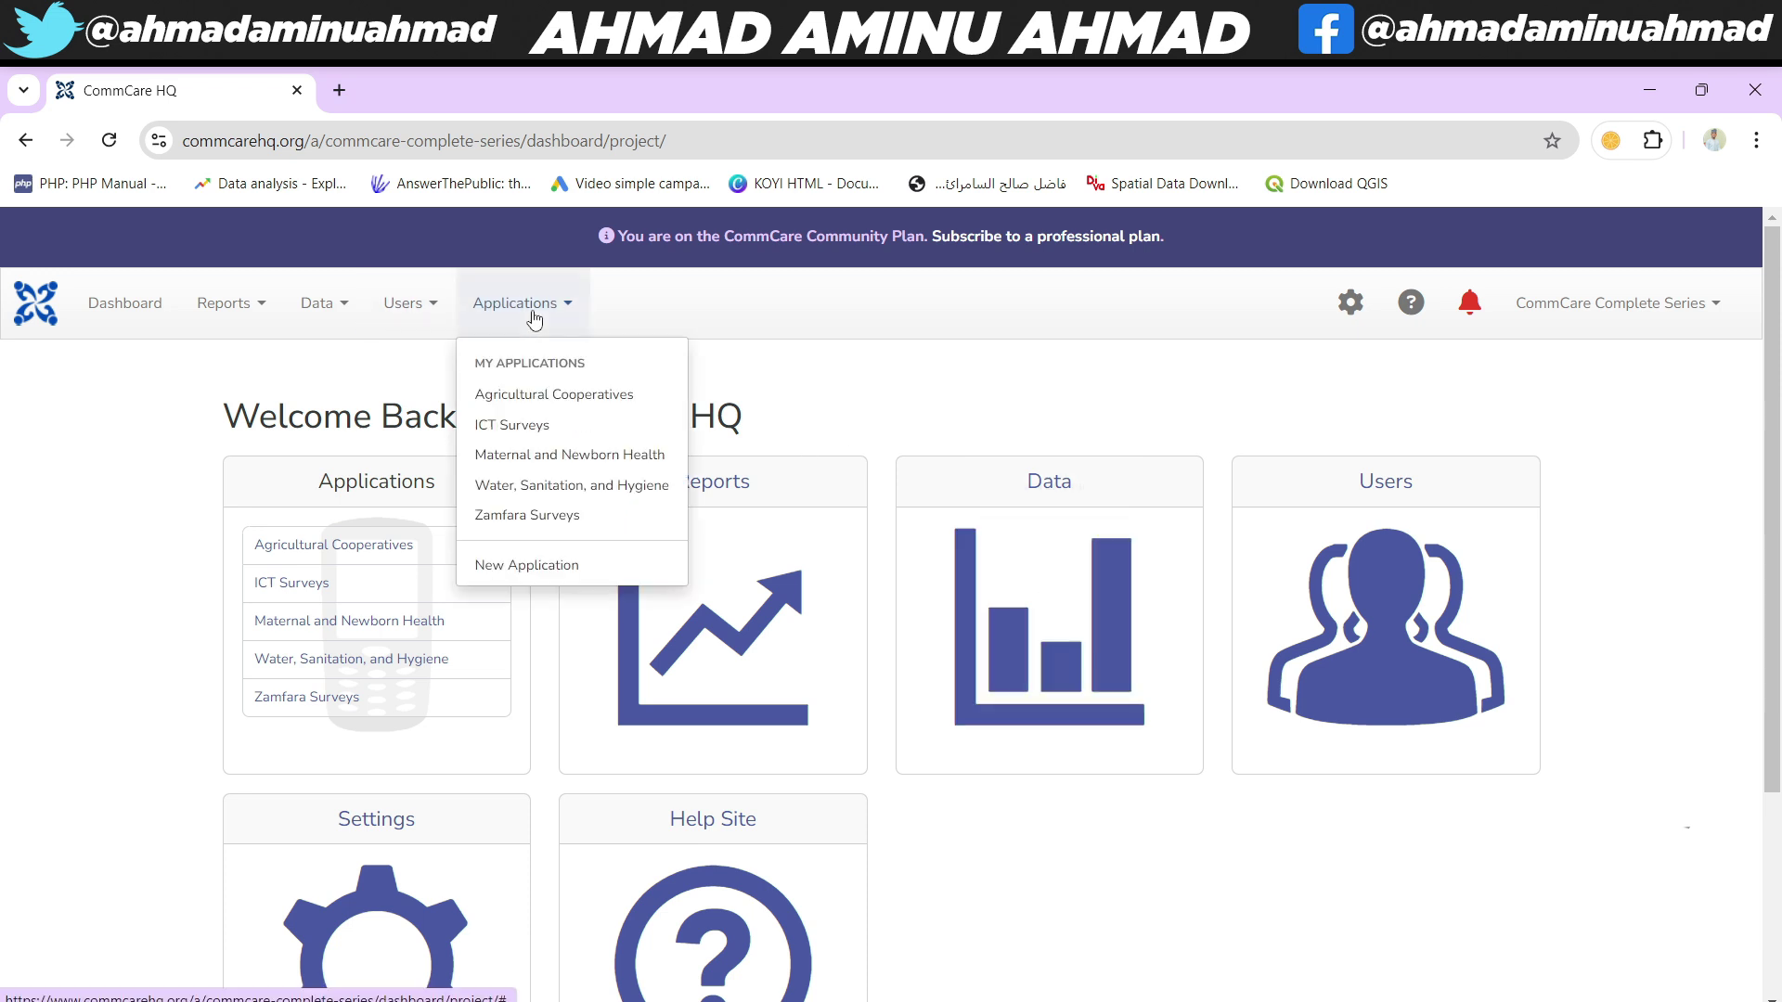
click(522, 418)
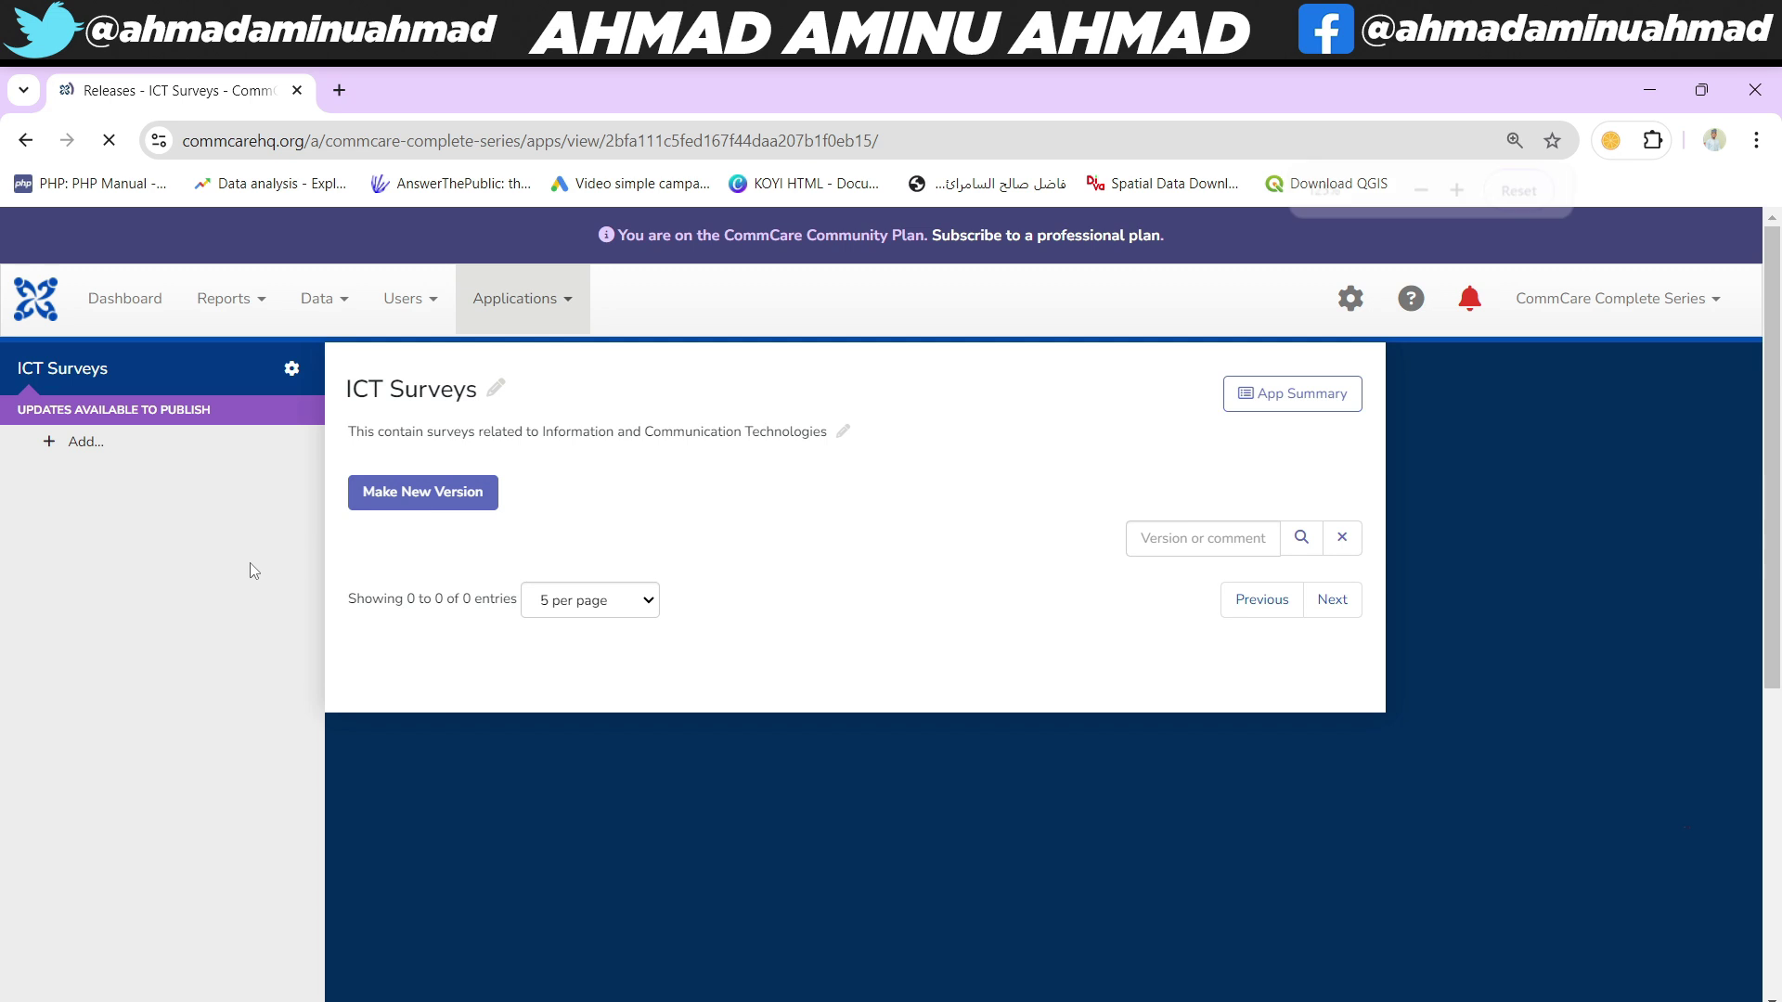
key(ctrl+plus)
key(ctrl+plus)
key(ctrl+plus)
key(ctrl+plus)
key(ctrl+plus)
click(210, 696)
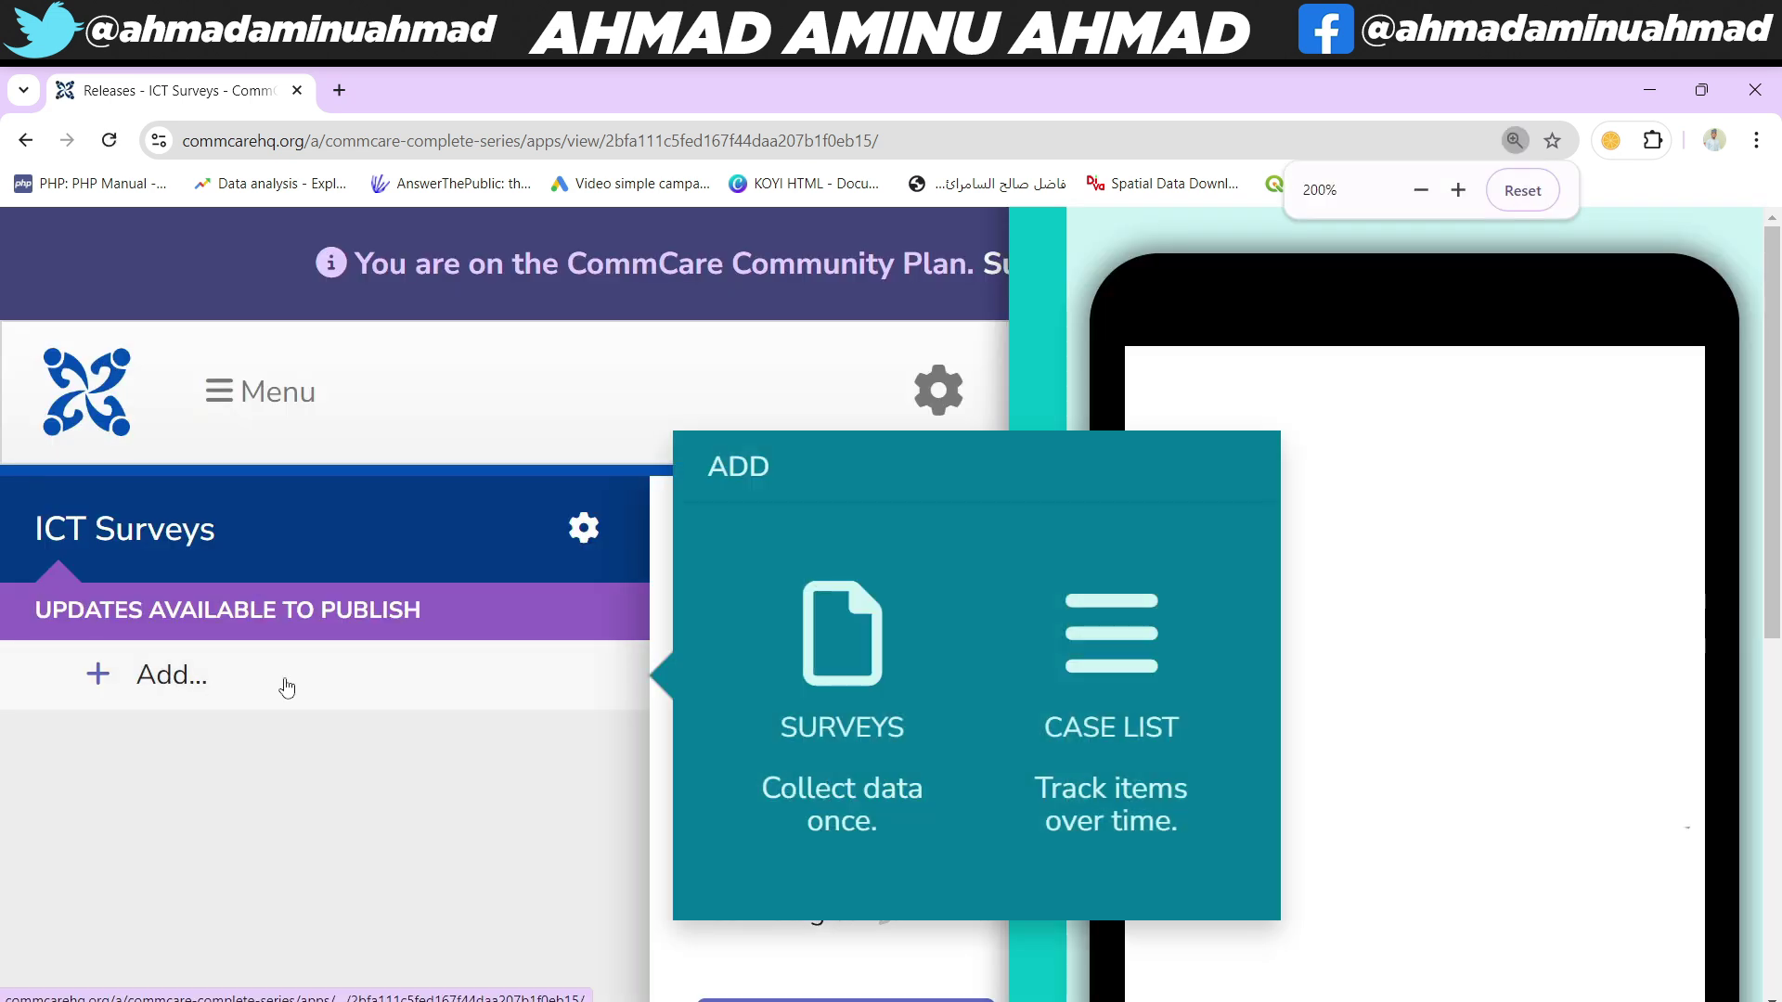
click(861, 674)
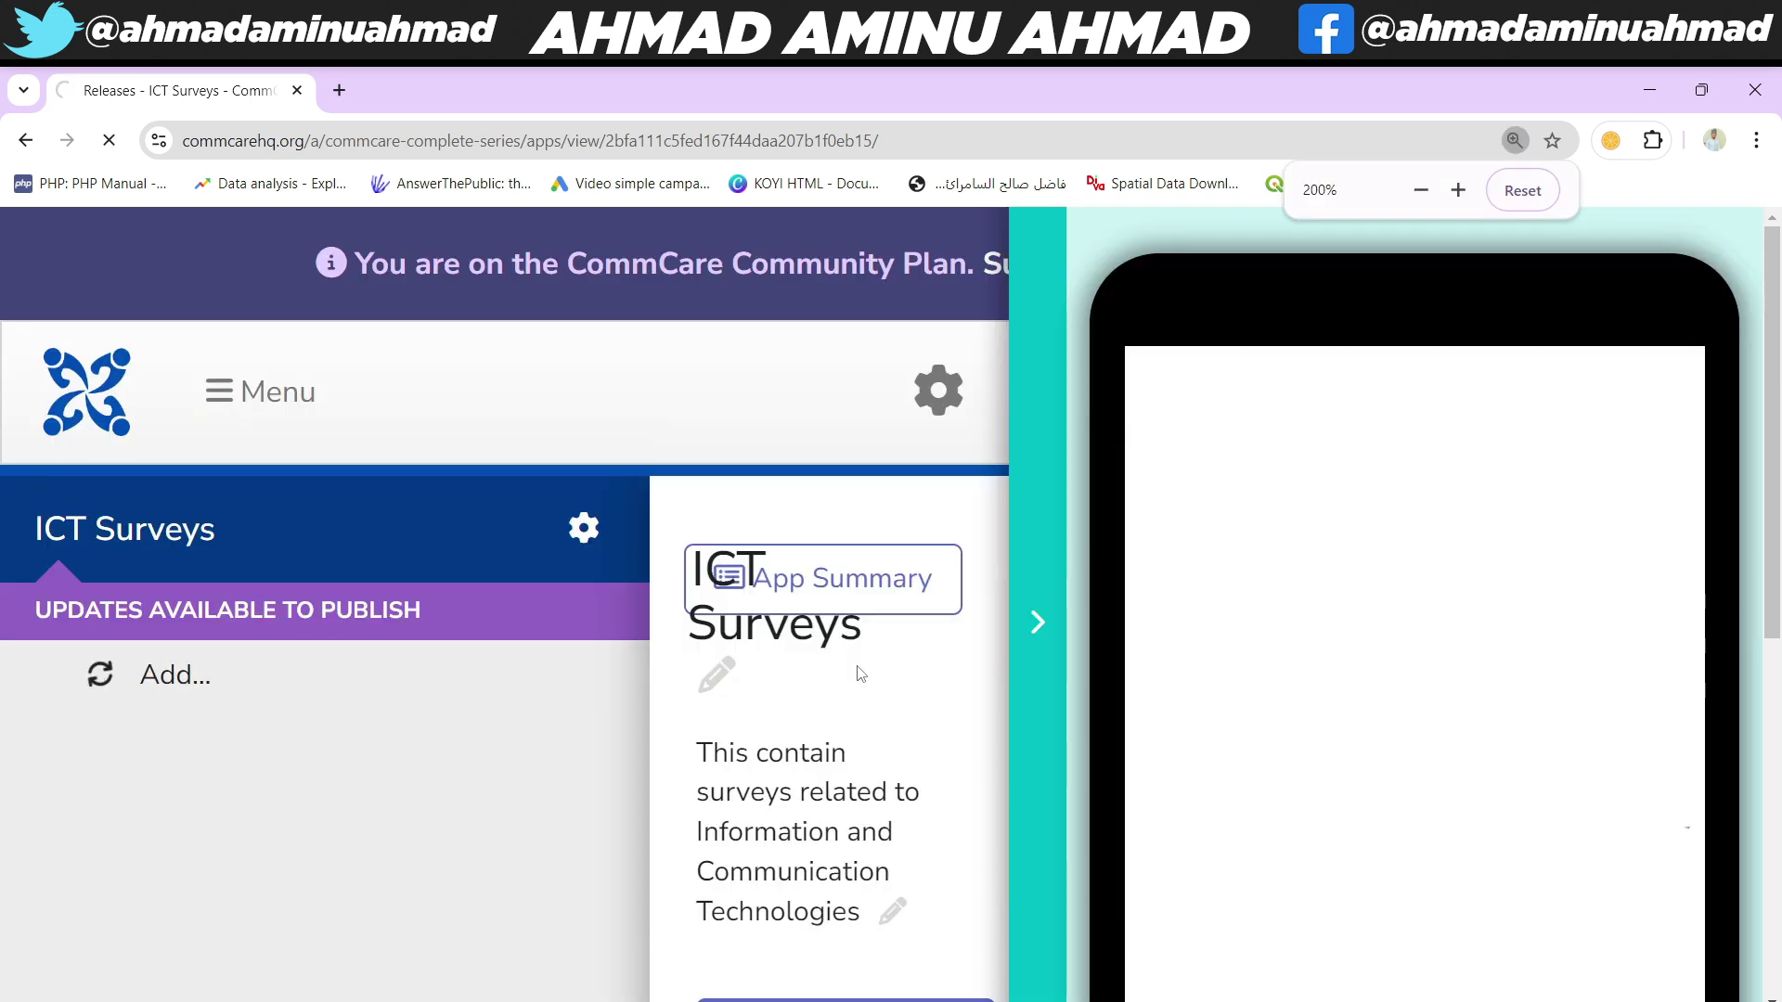
key(ctrl+minus)
key(ctrl+minus)
key(ctrl+minus)
key(ctrl+minus)
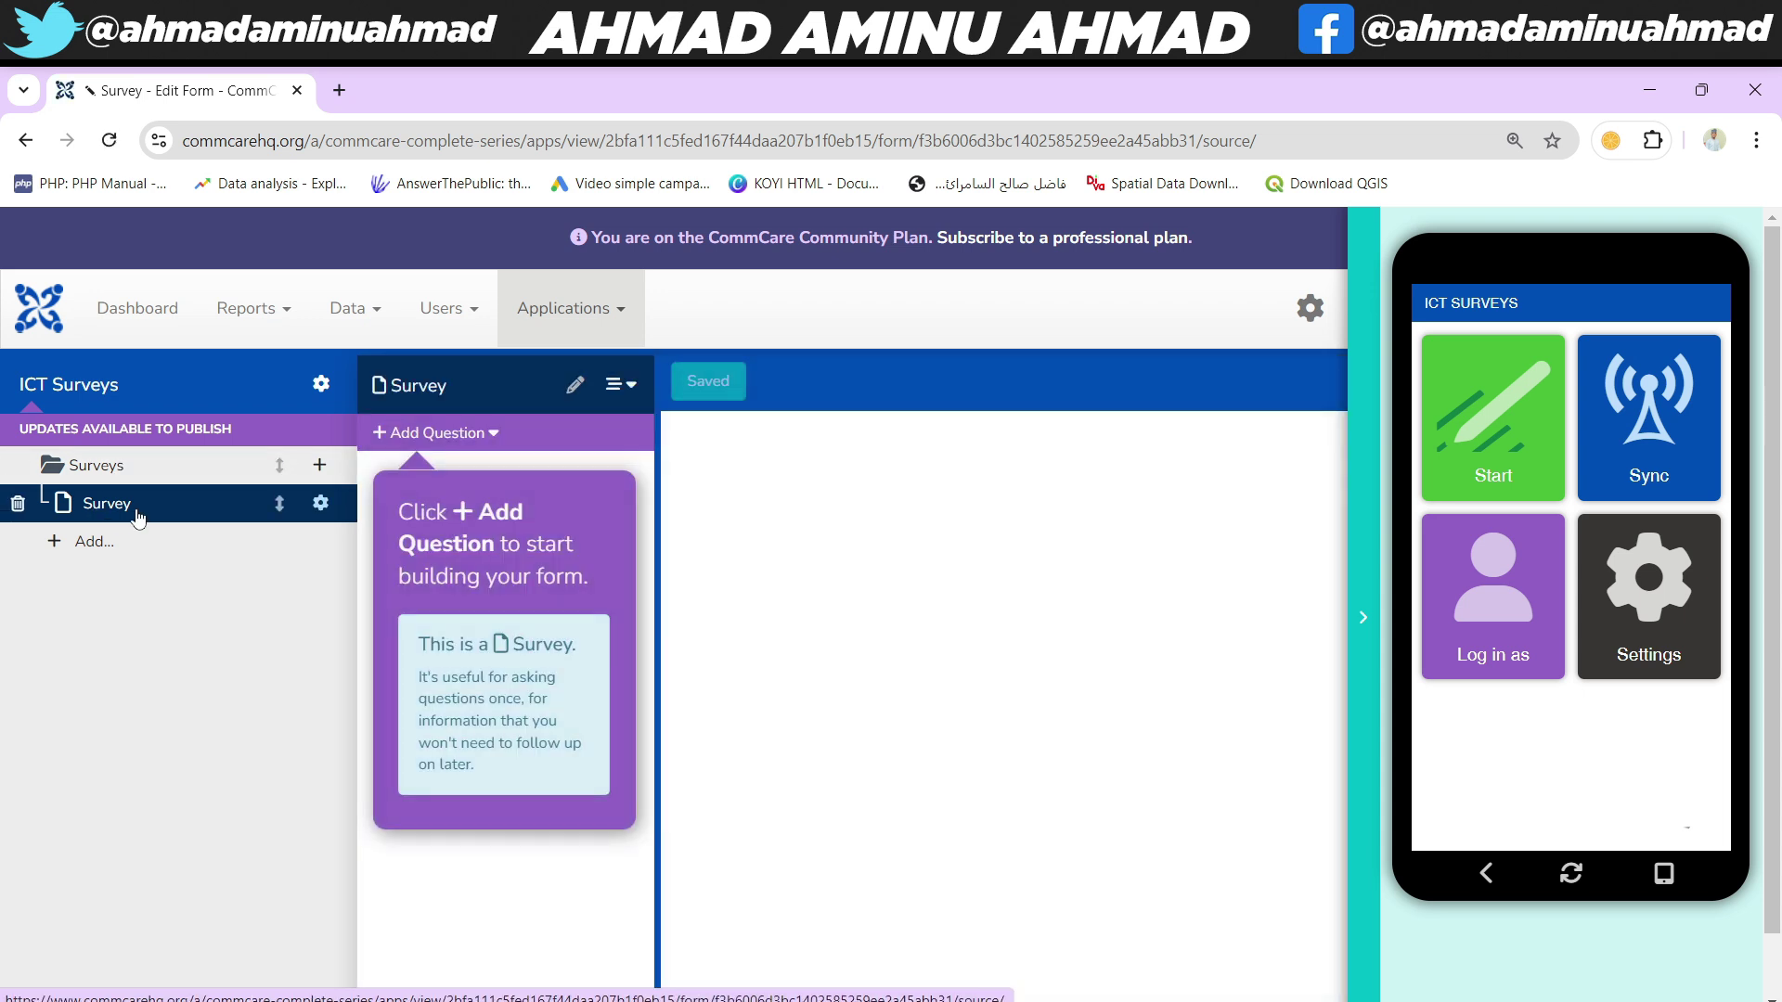
- Rename the survey form to 'Data Analysis Literacy' and save it
click(576, 386)
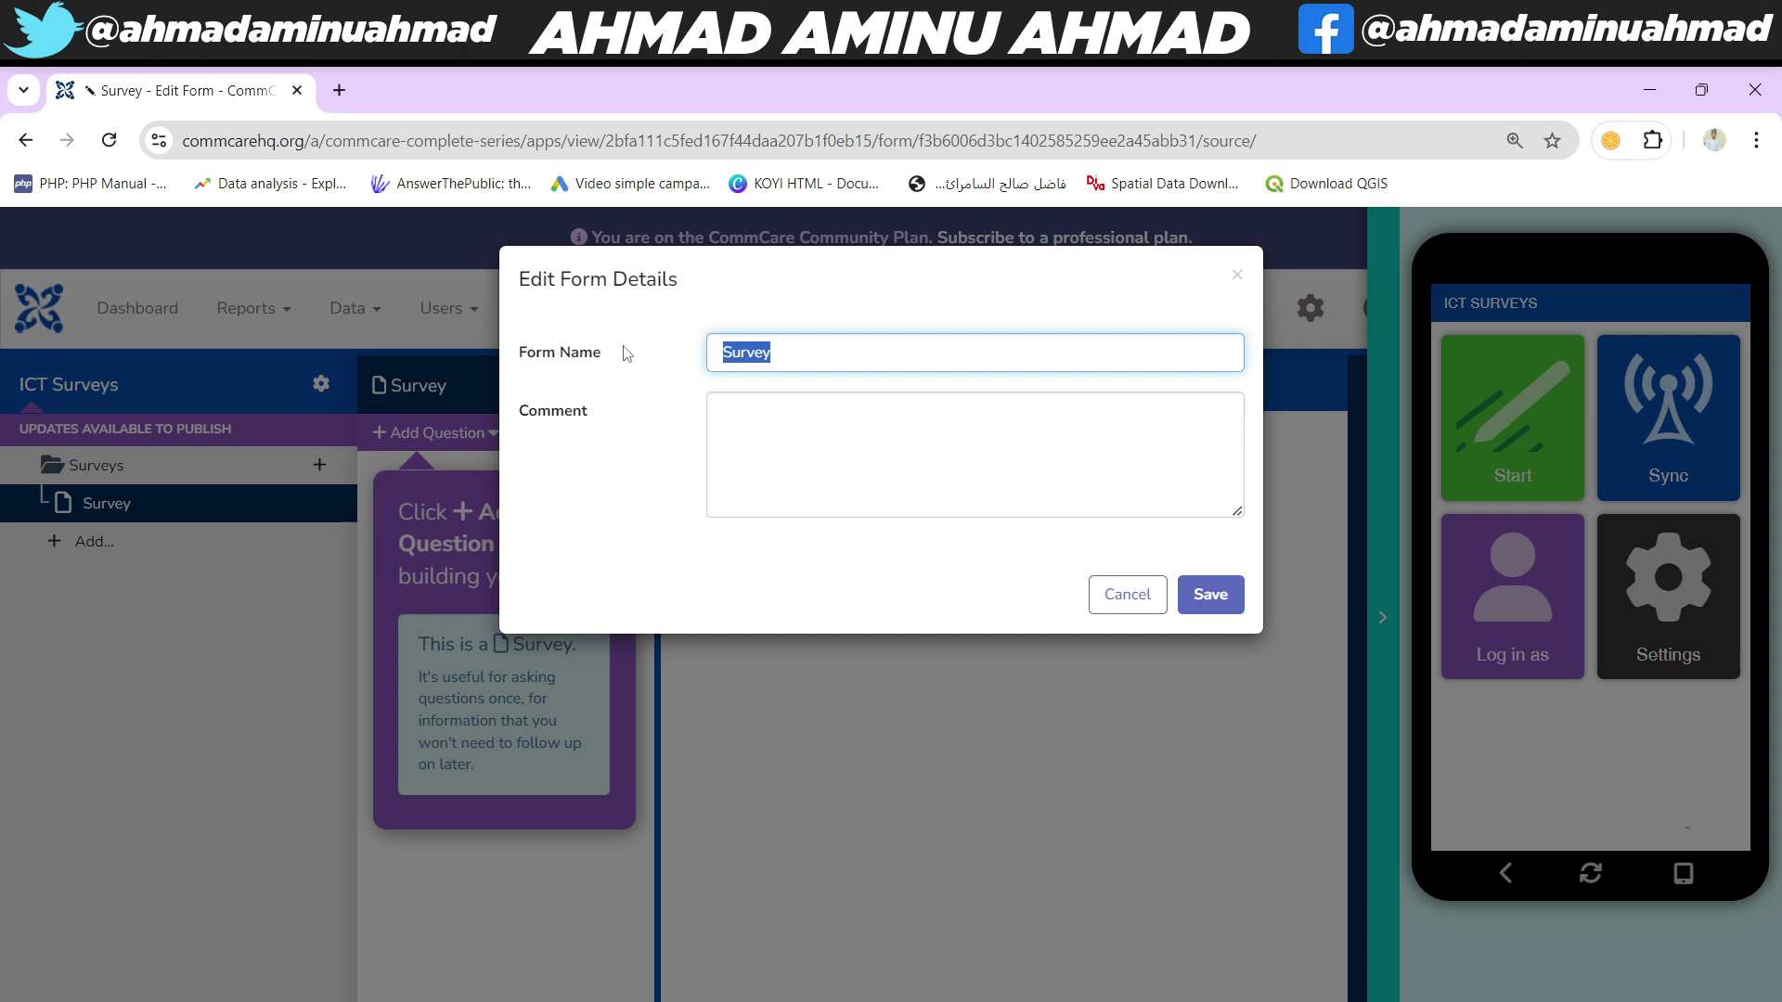
text(Data Analysis)
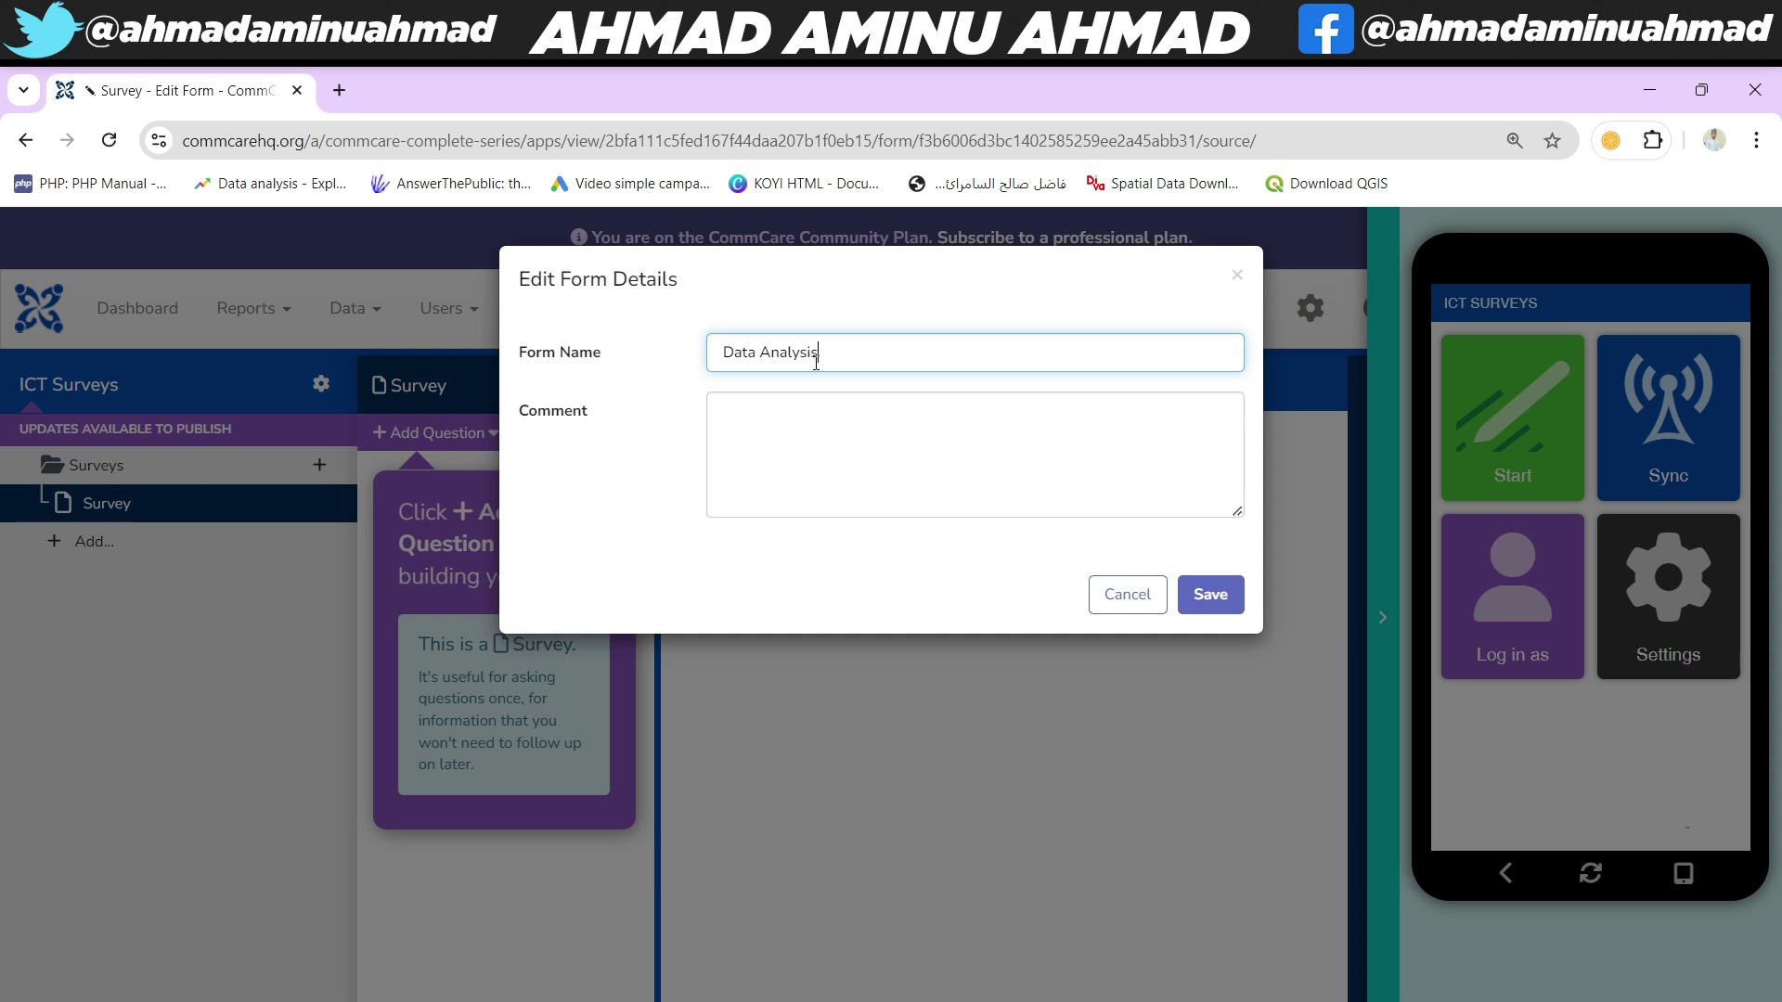
text( Literacy)
click(1205, 593)
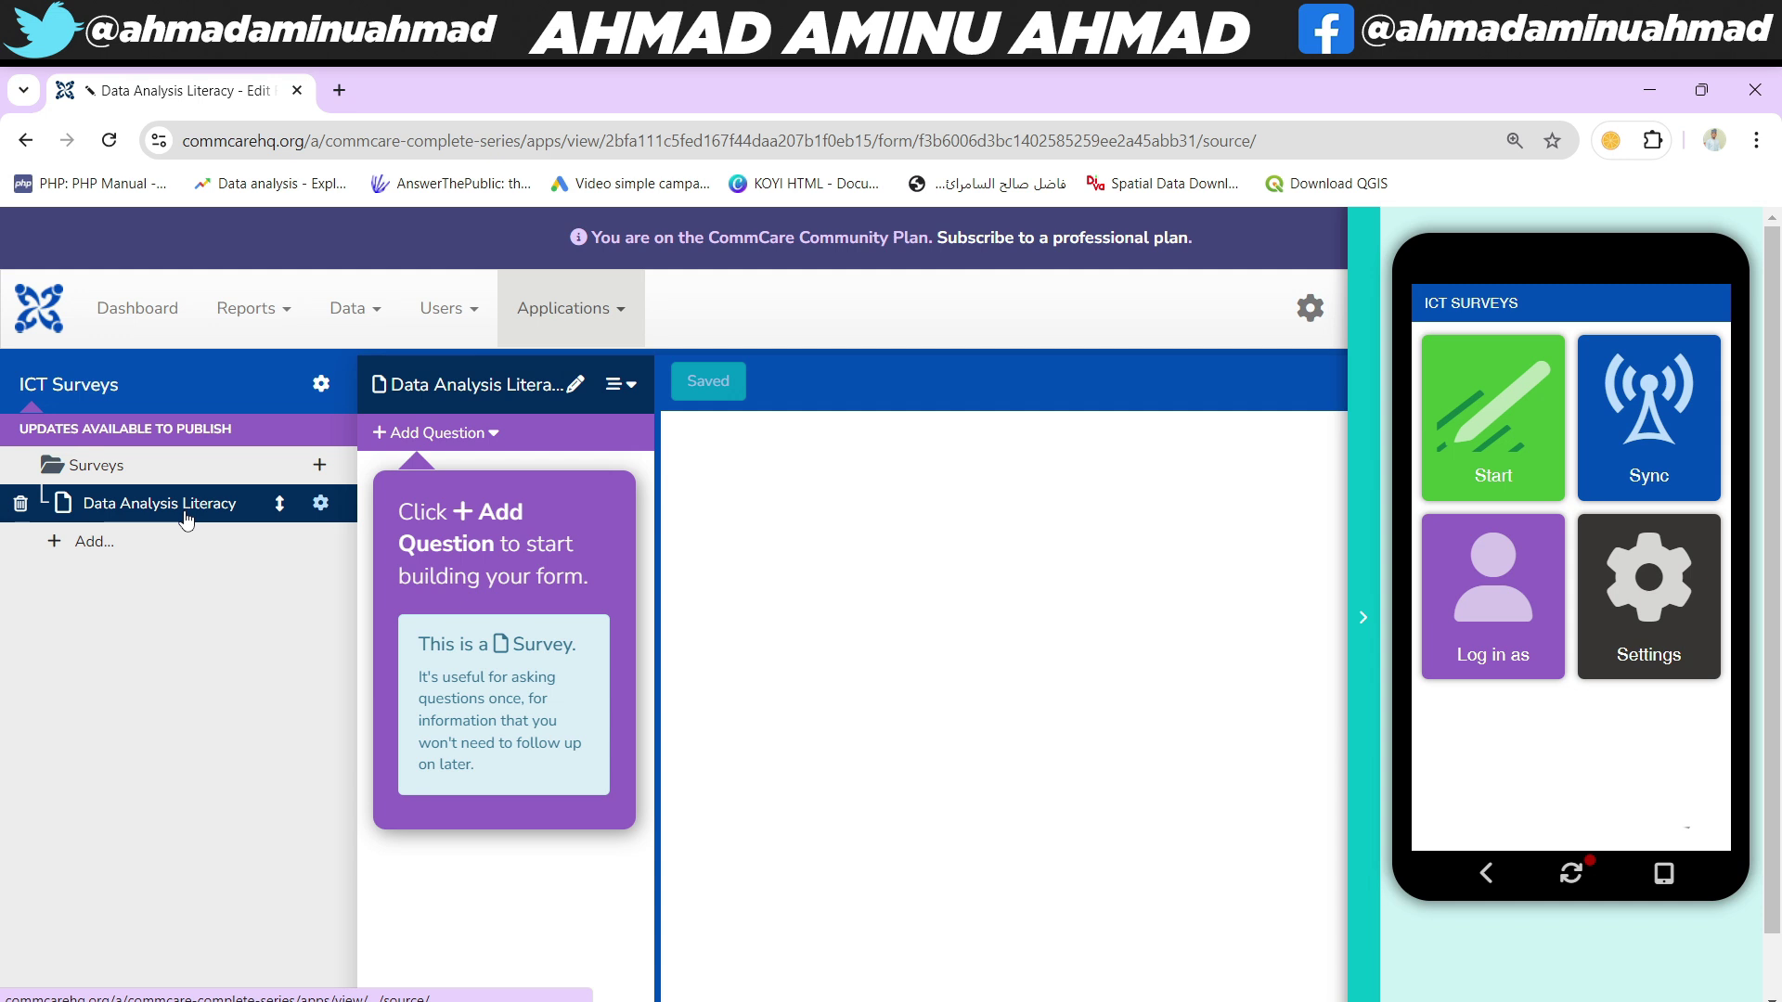
- Dismiss the add-form options and bring up the Add Question list of question types
click(321, 469)
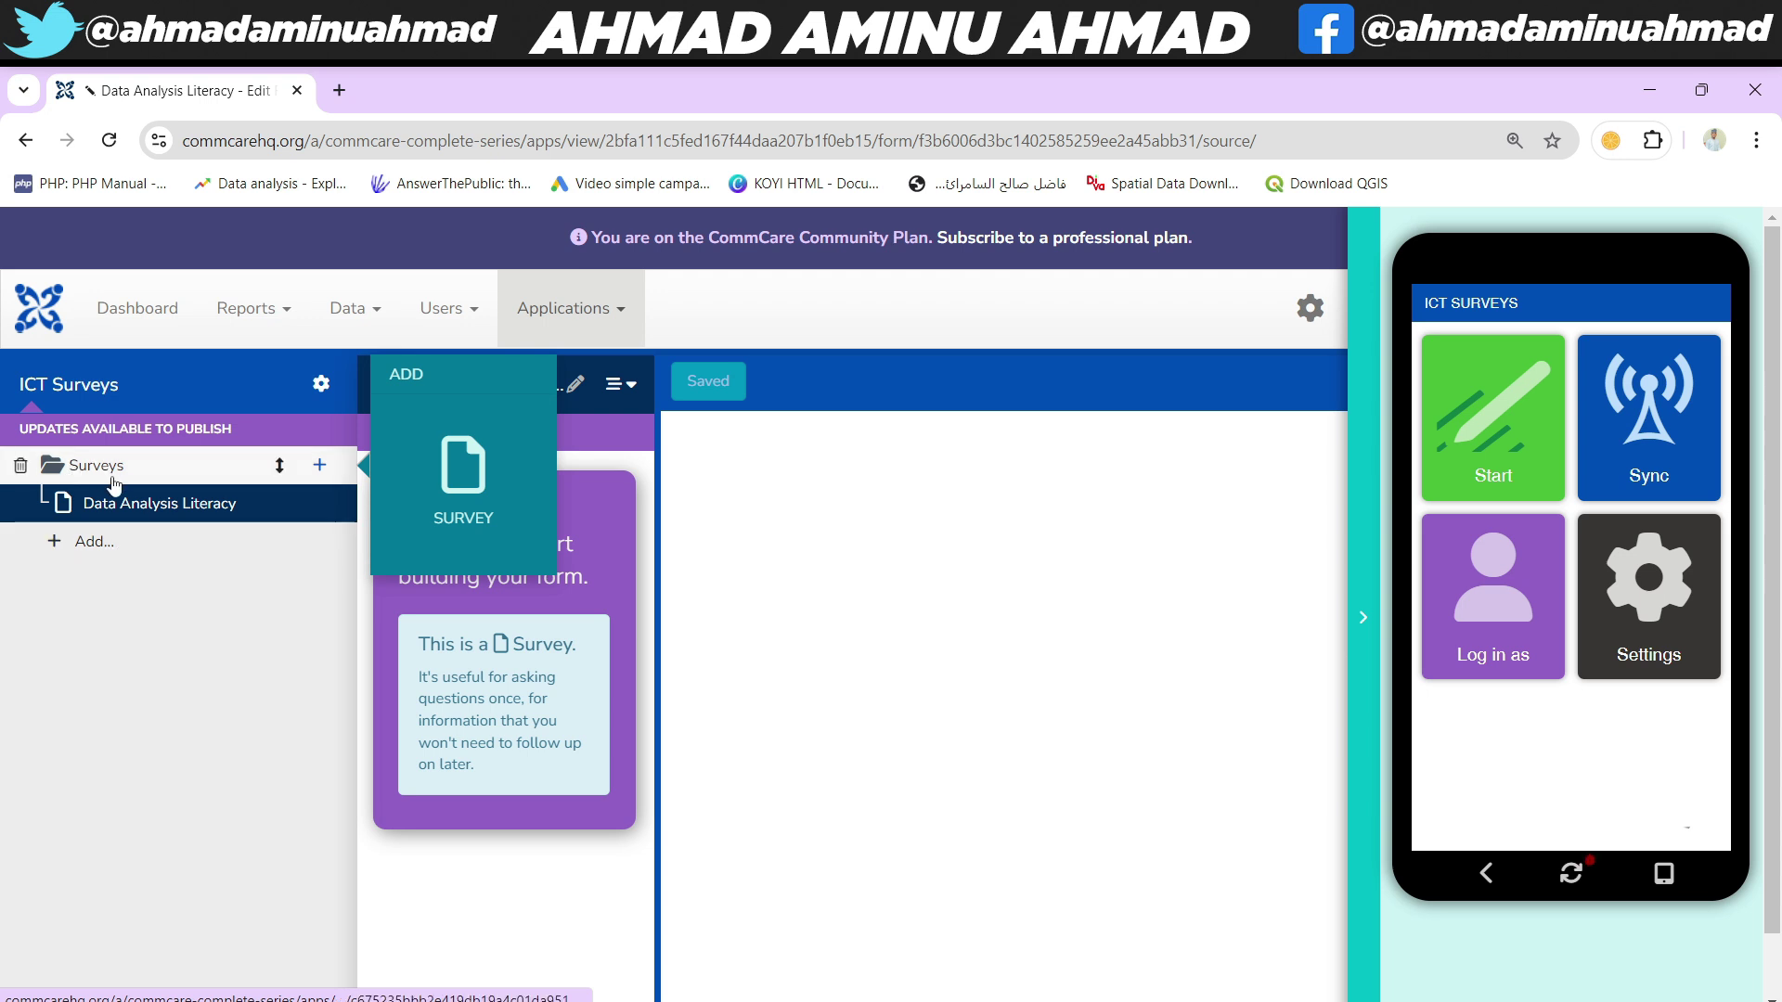
click(89, 543)
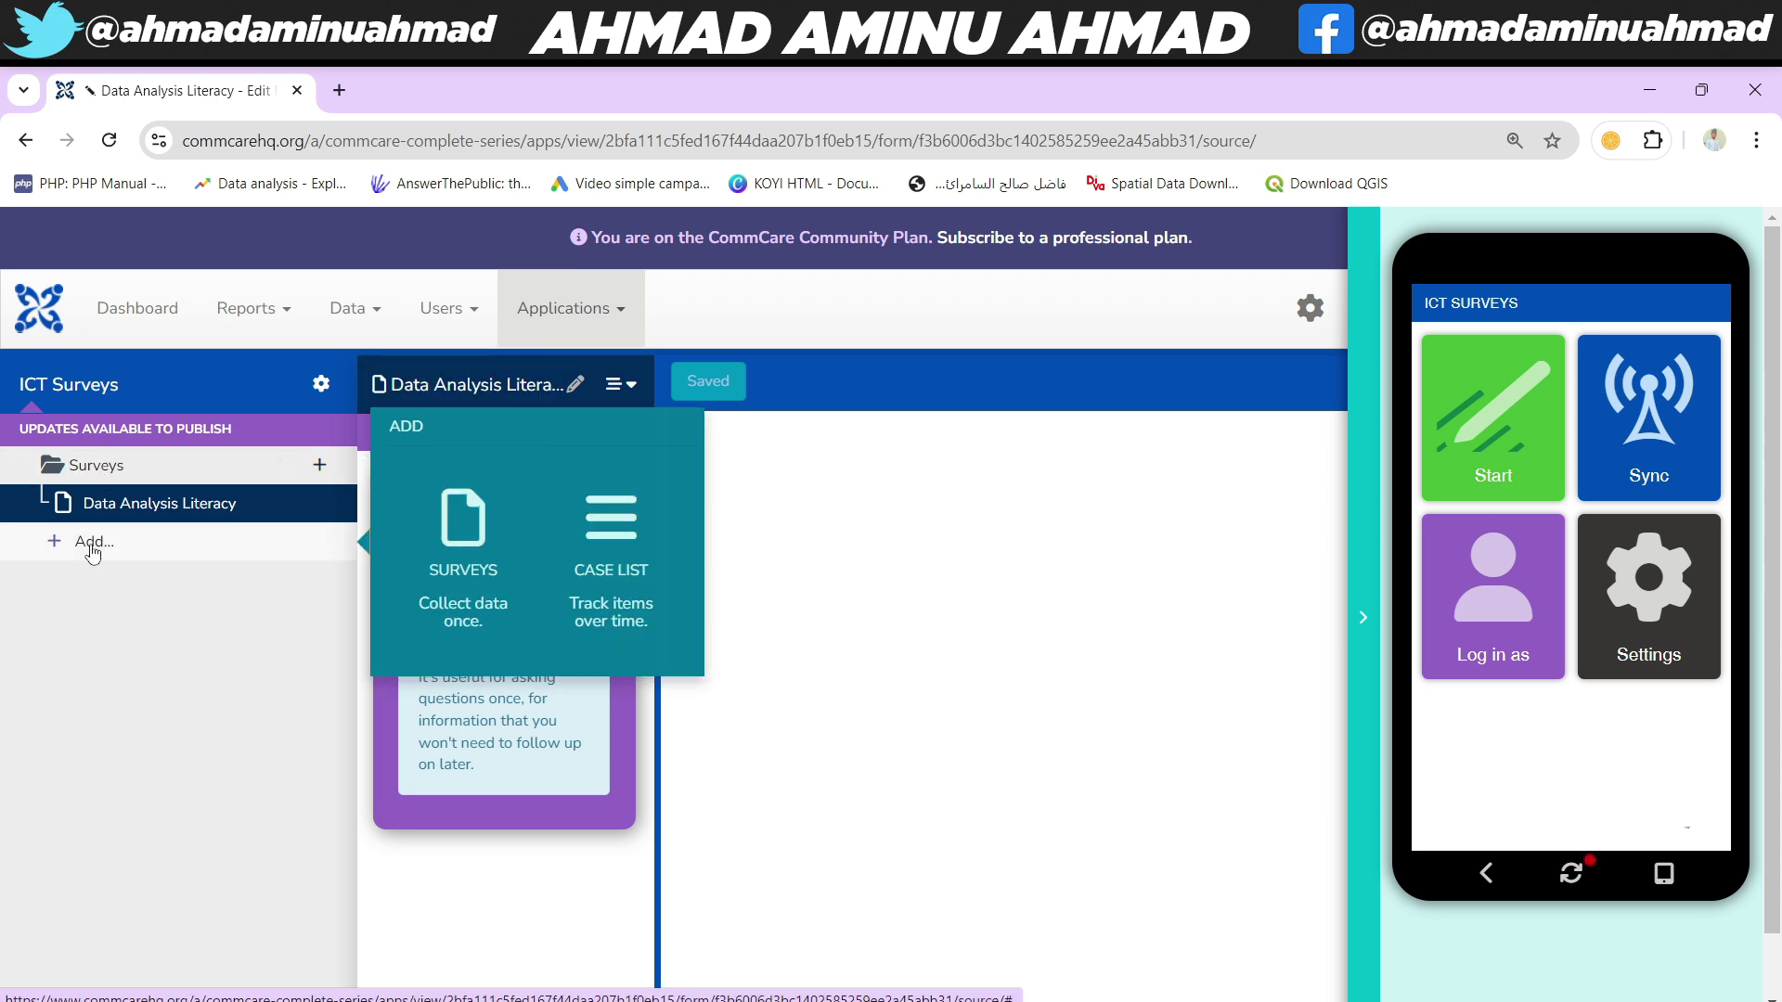
click(233, 647)
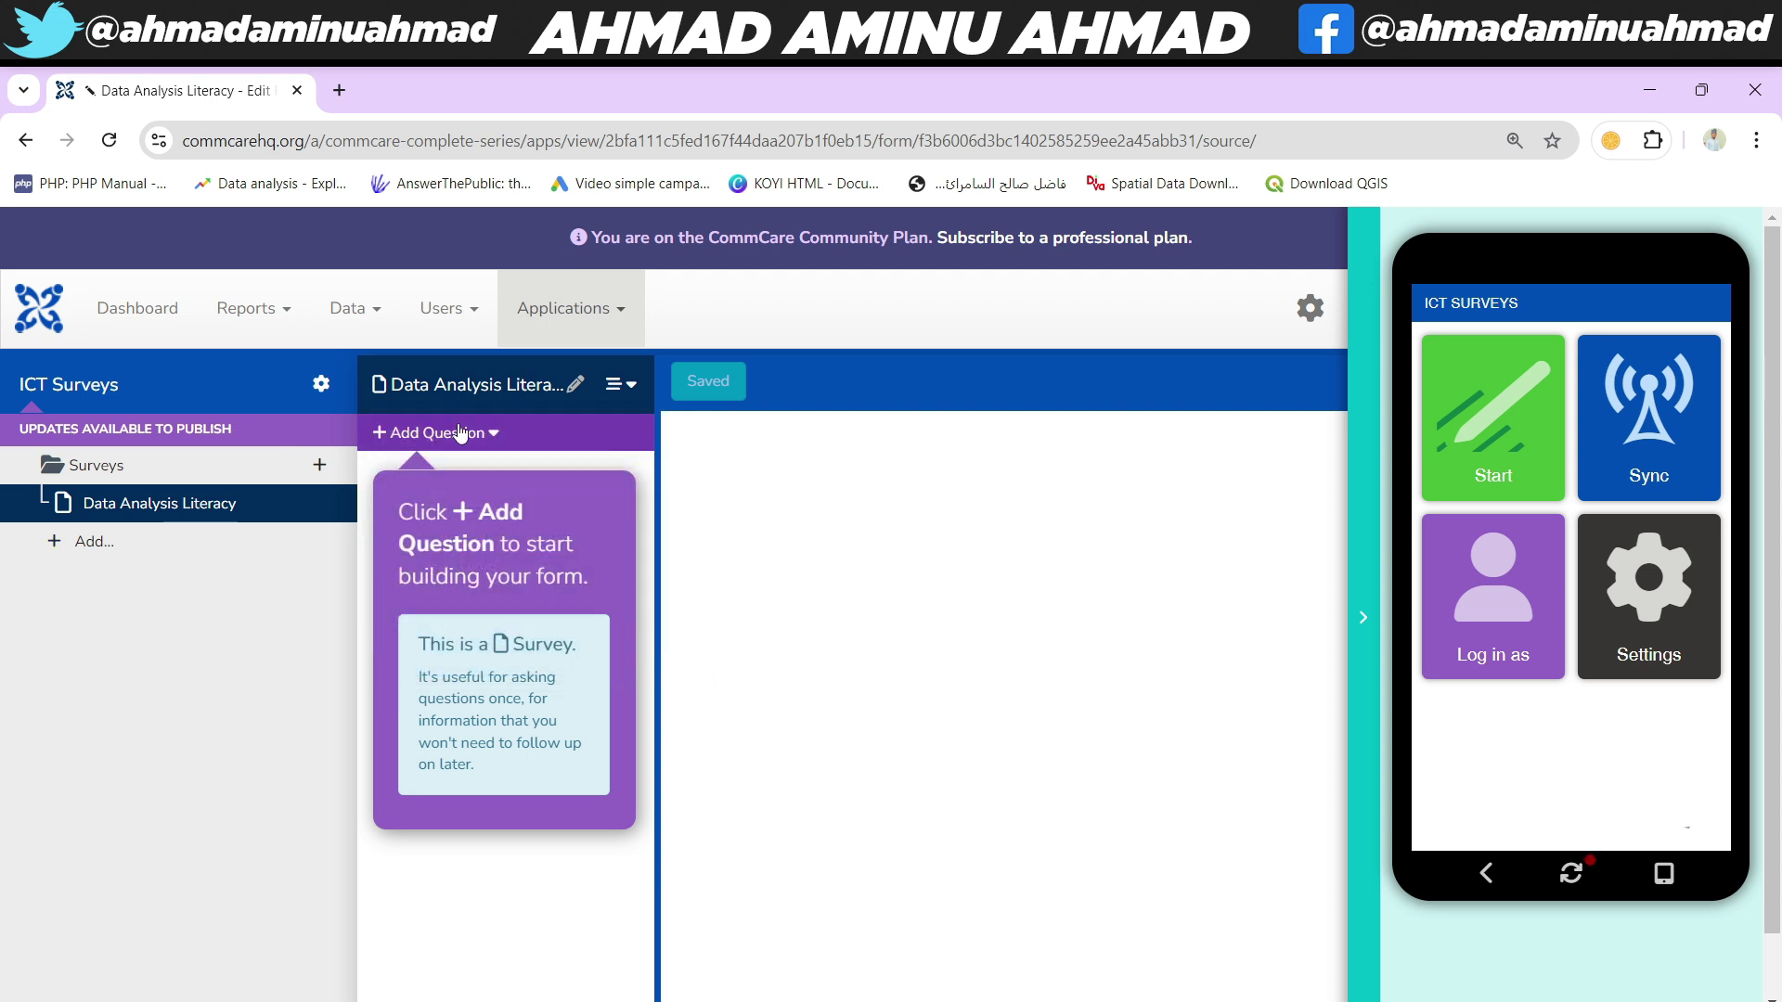
click(461, 435)
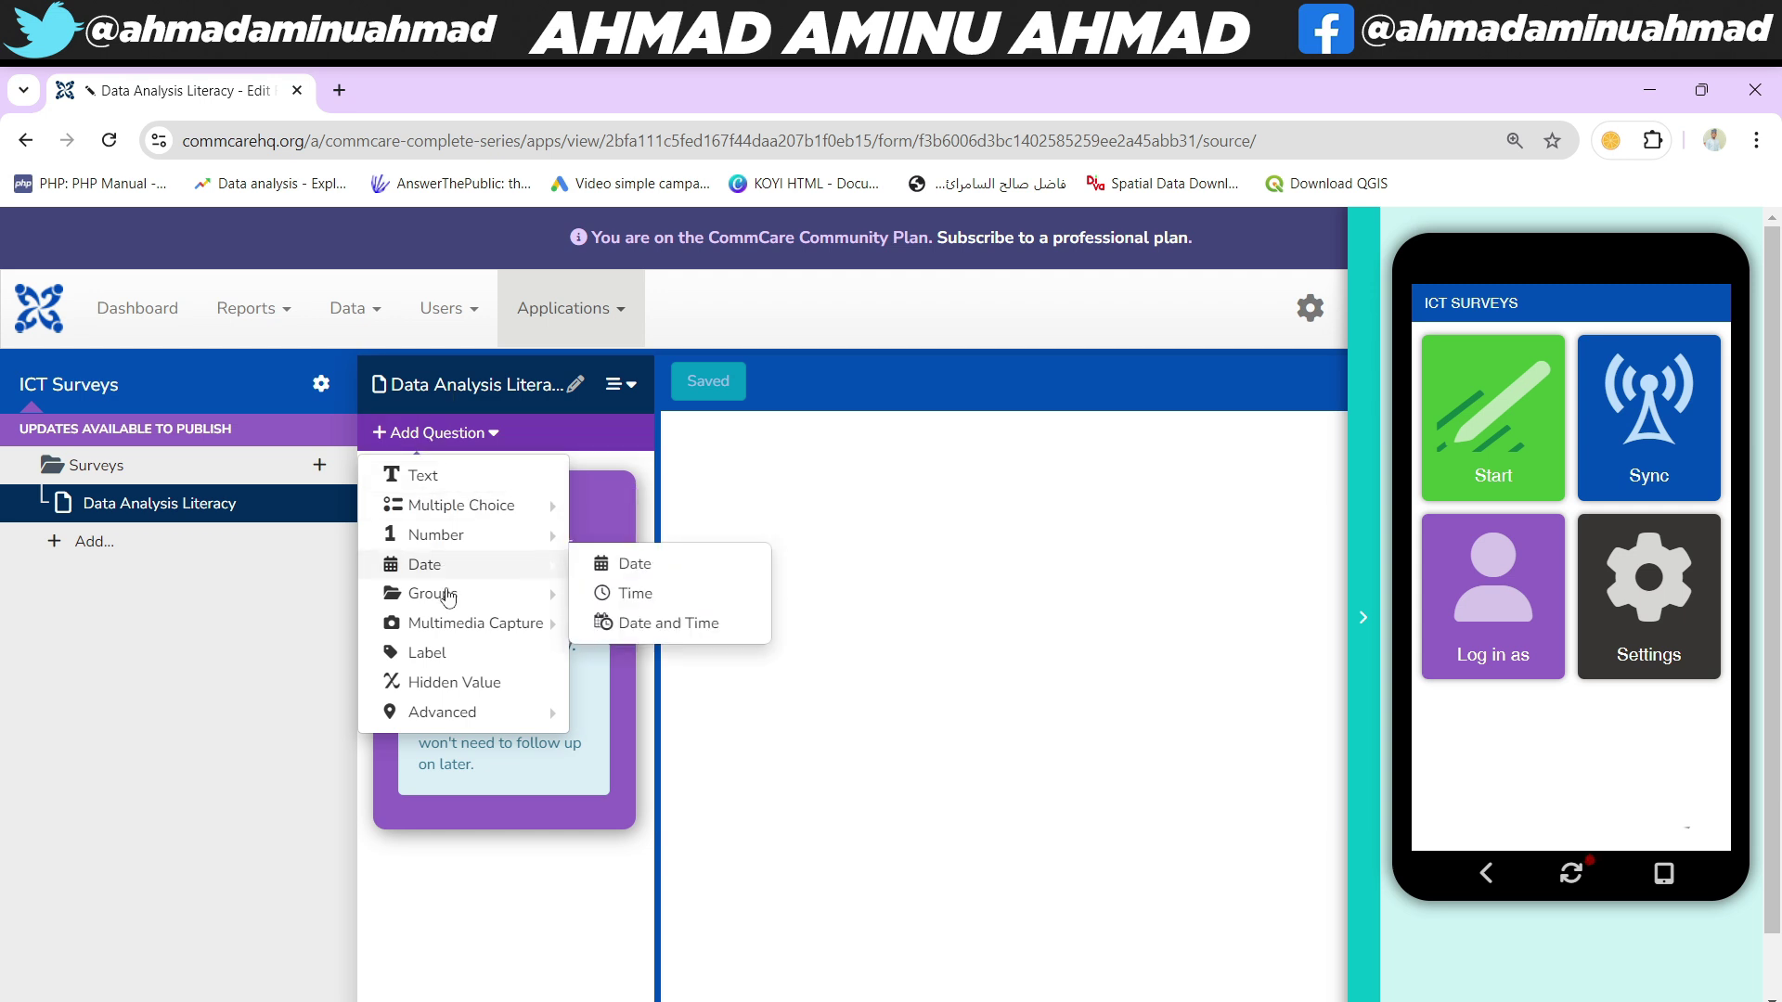
- Add a Label question with display text 'SECTION A' as the form's first item
click(447, 661)
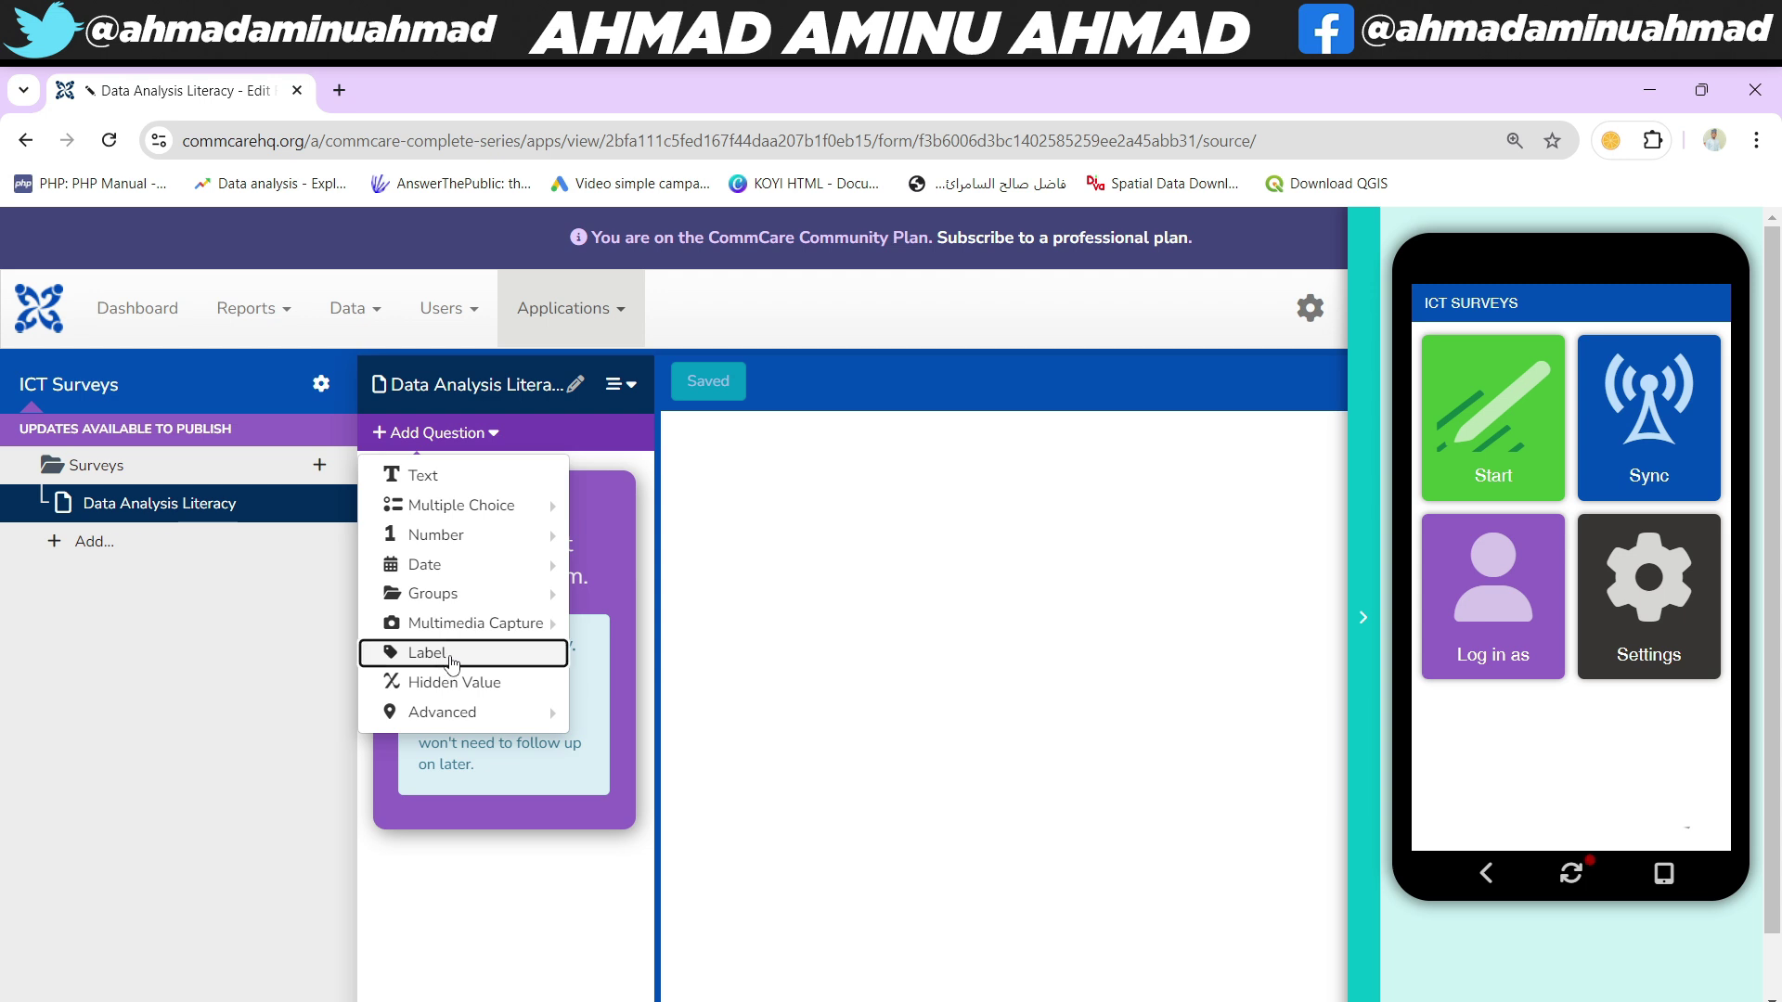
click(1001, 596)
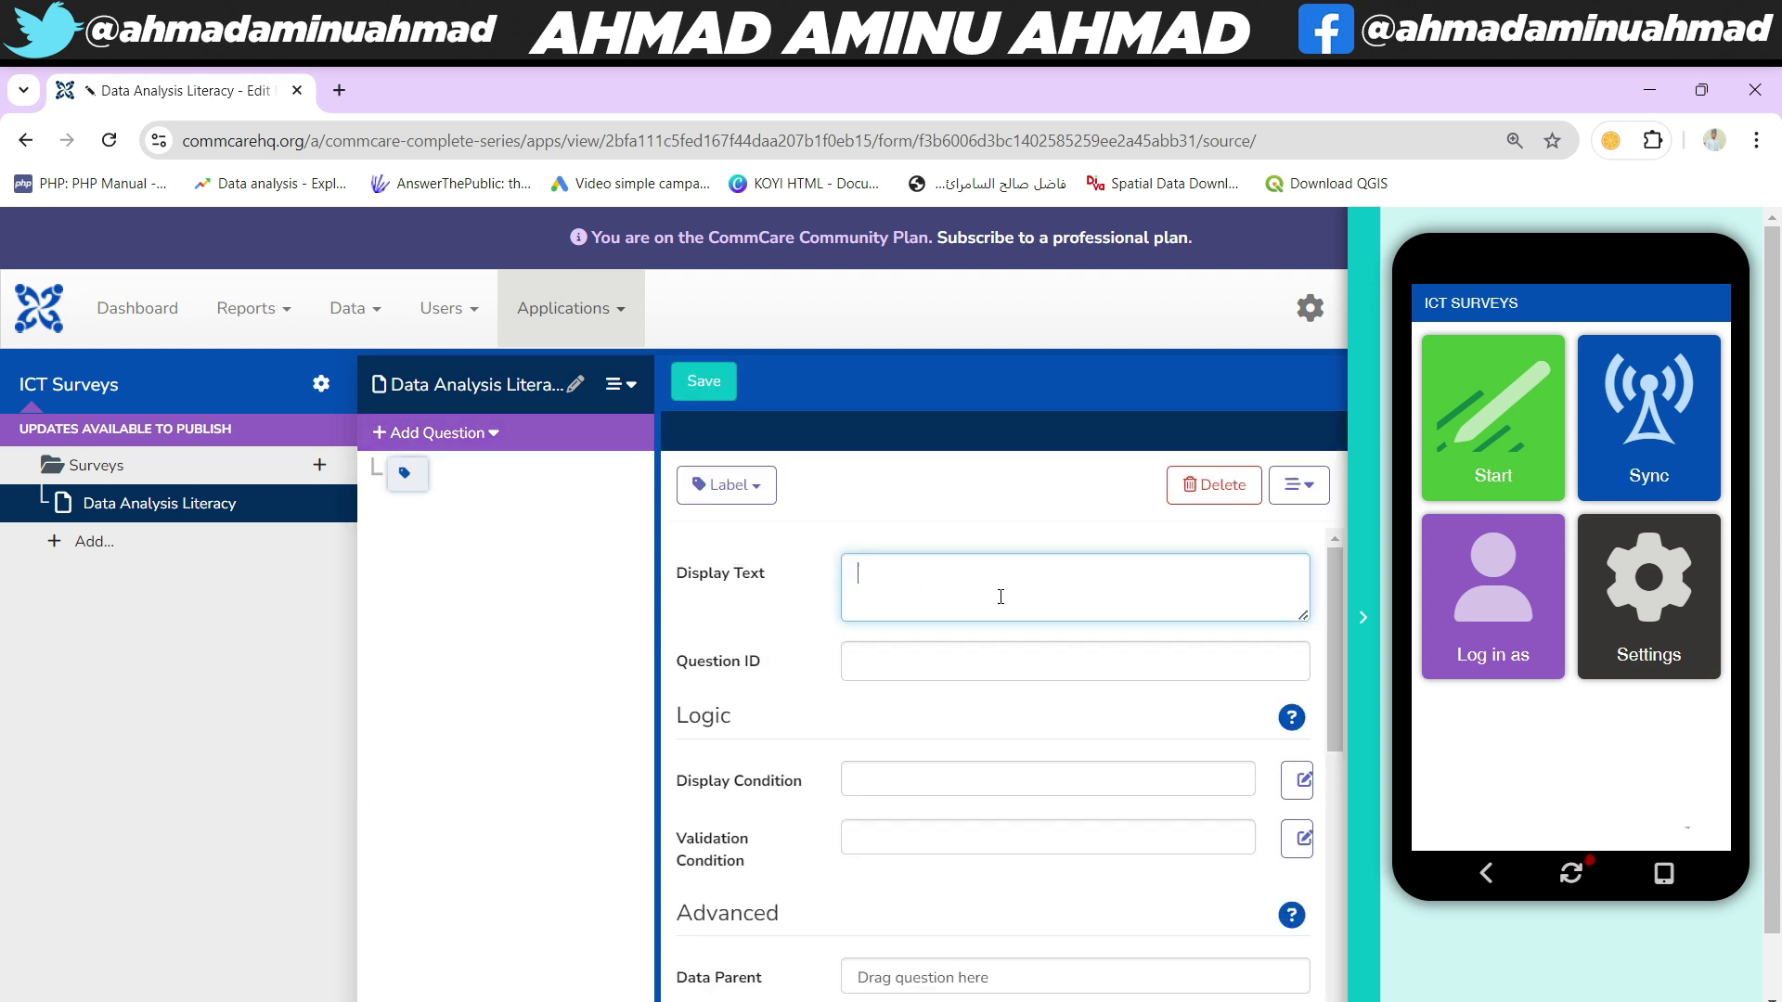
text(SECTION A)
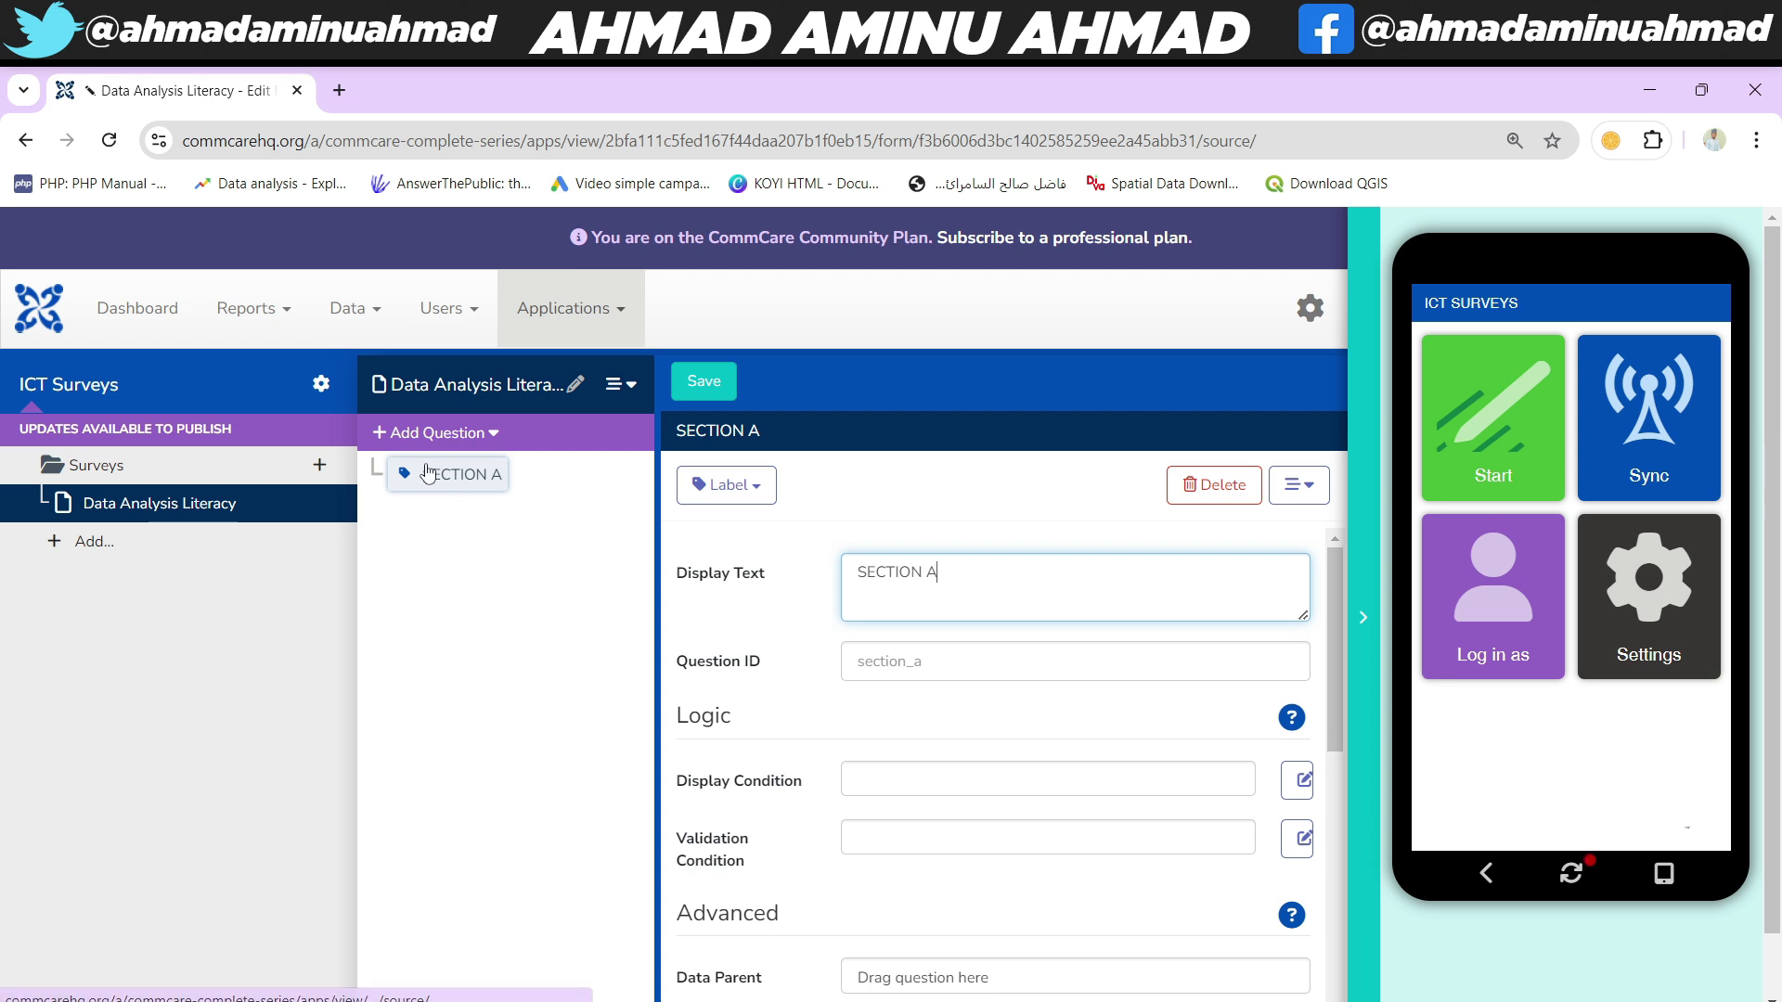
click(480, 443)
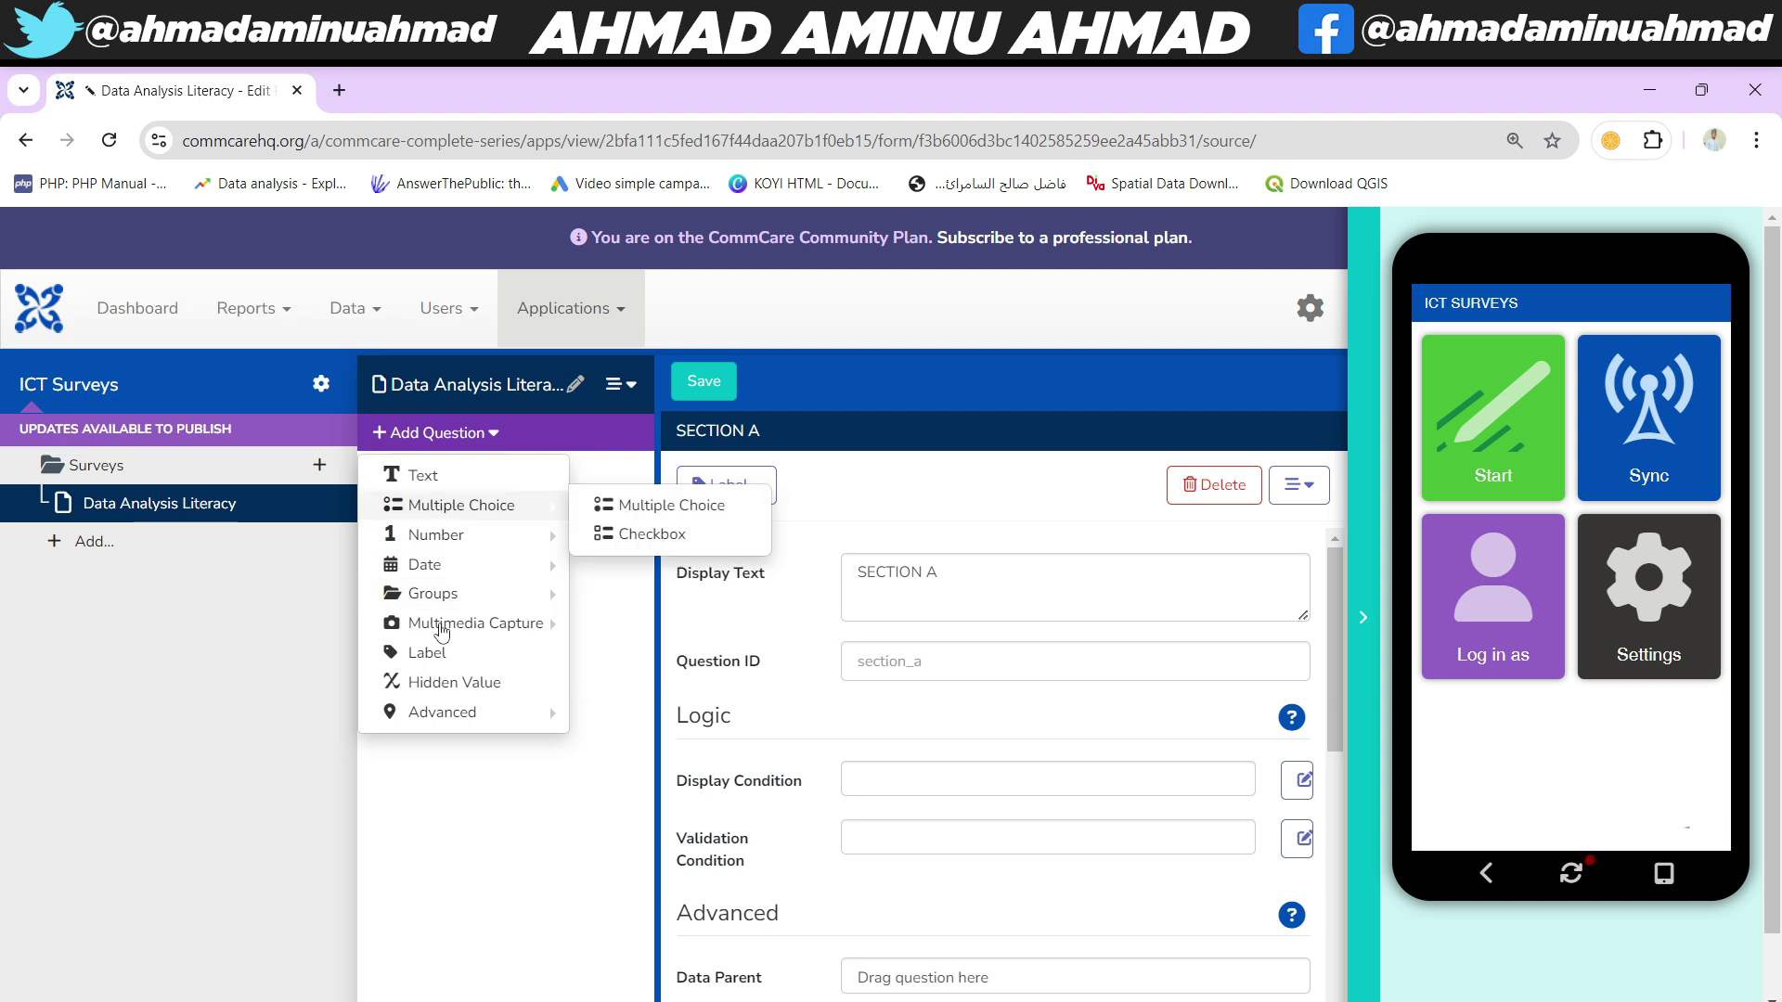
mouse_move(500, 522)
click(981, 582)
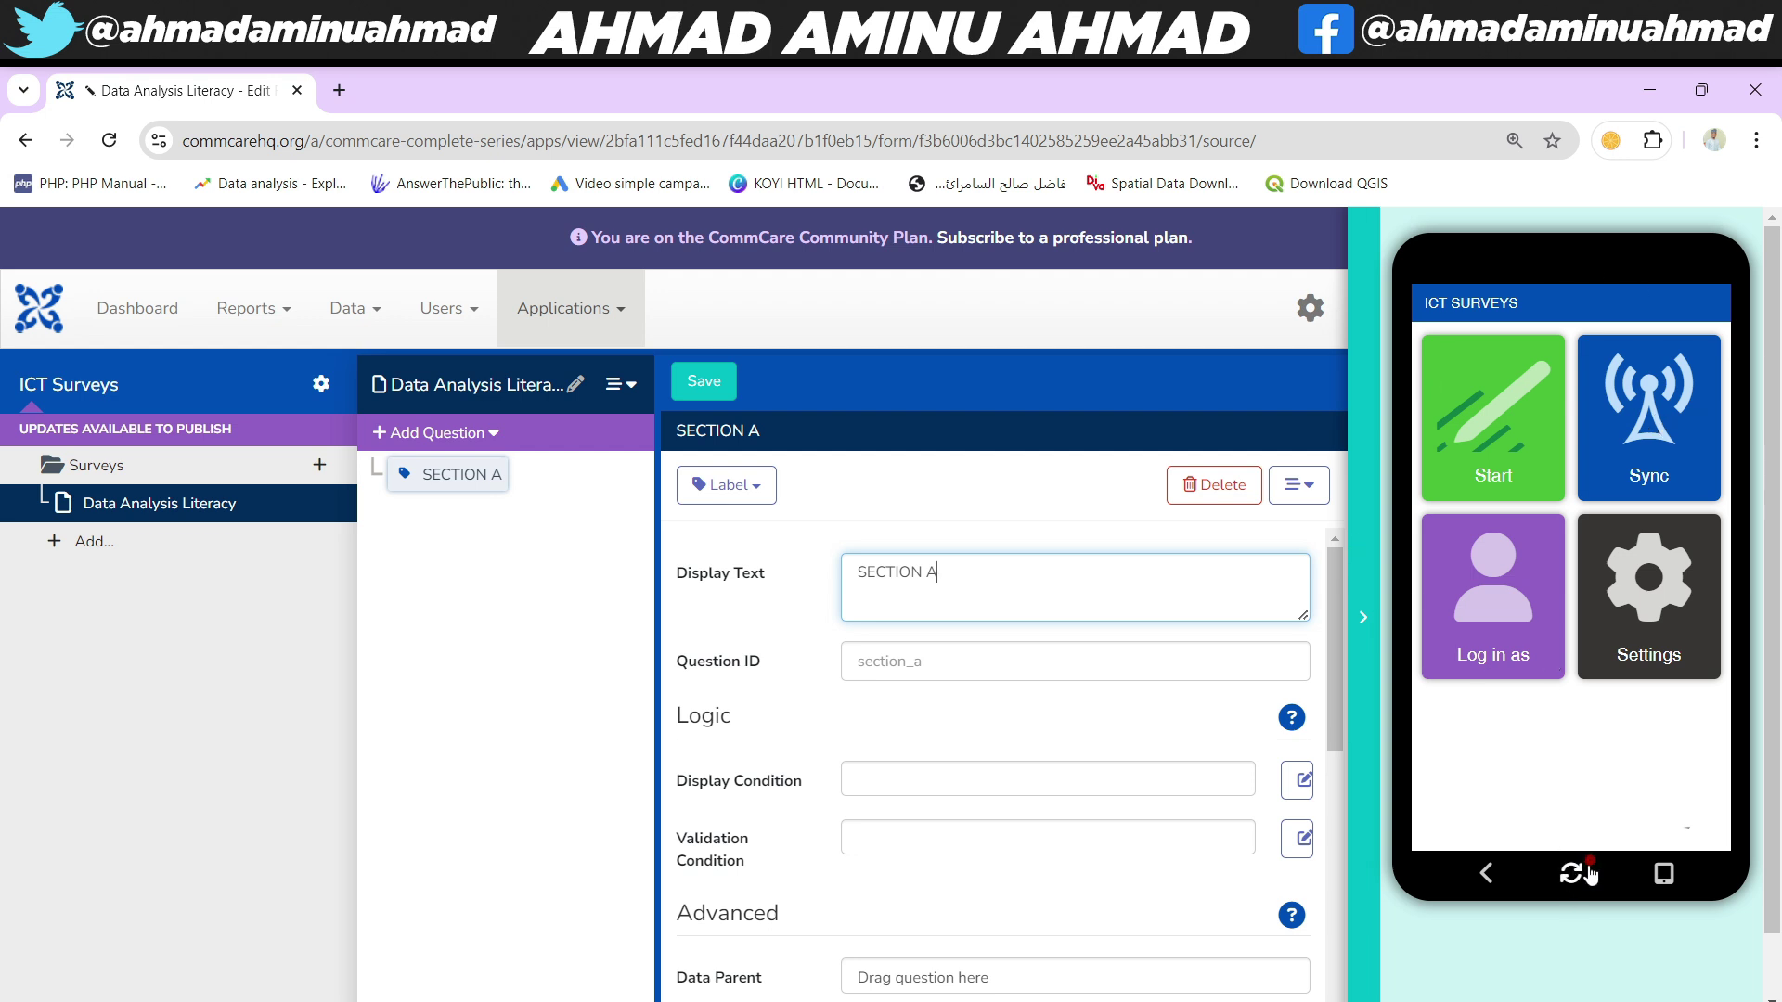
- Adjust the page zoom and refresh the app's phone preview
key(ctrl+plus)
key(ctrl+plus)
key(ctrl+plus)
key(ctrl+plus)
key(ctrl+plus)
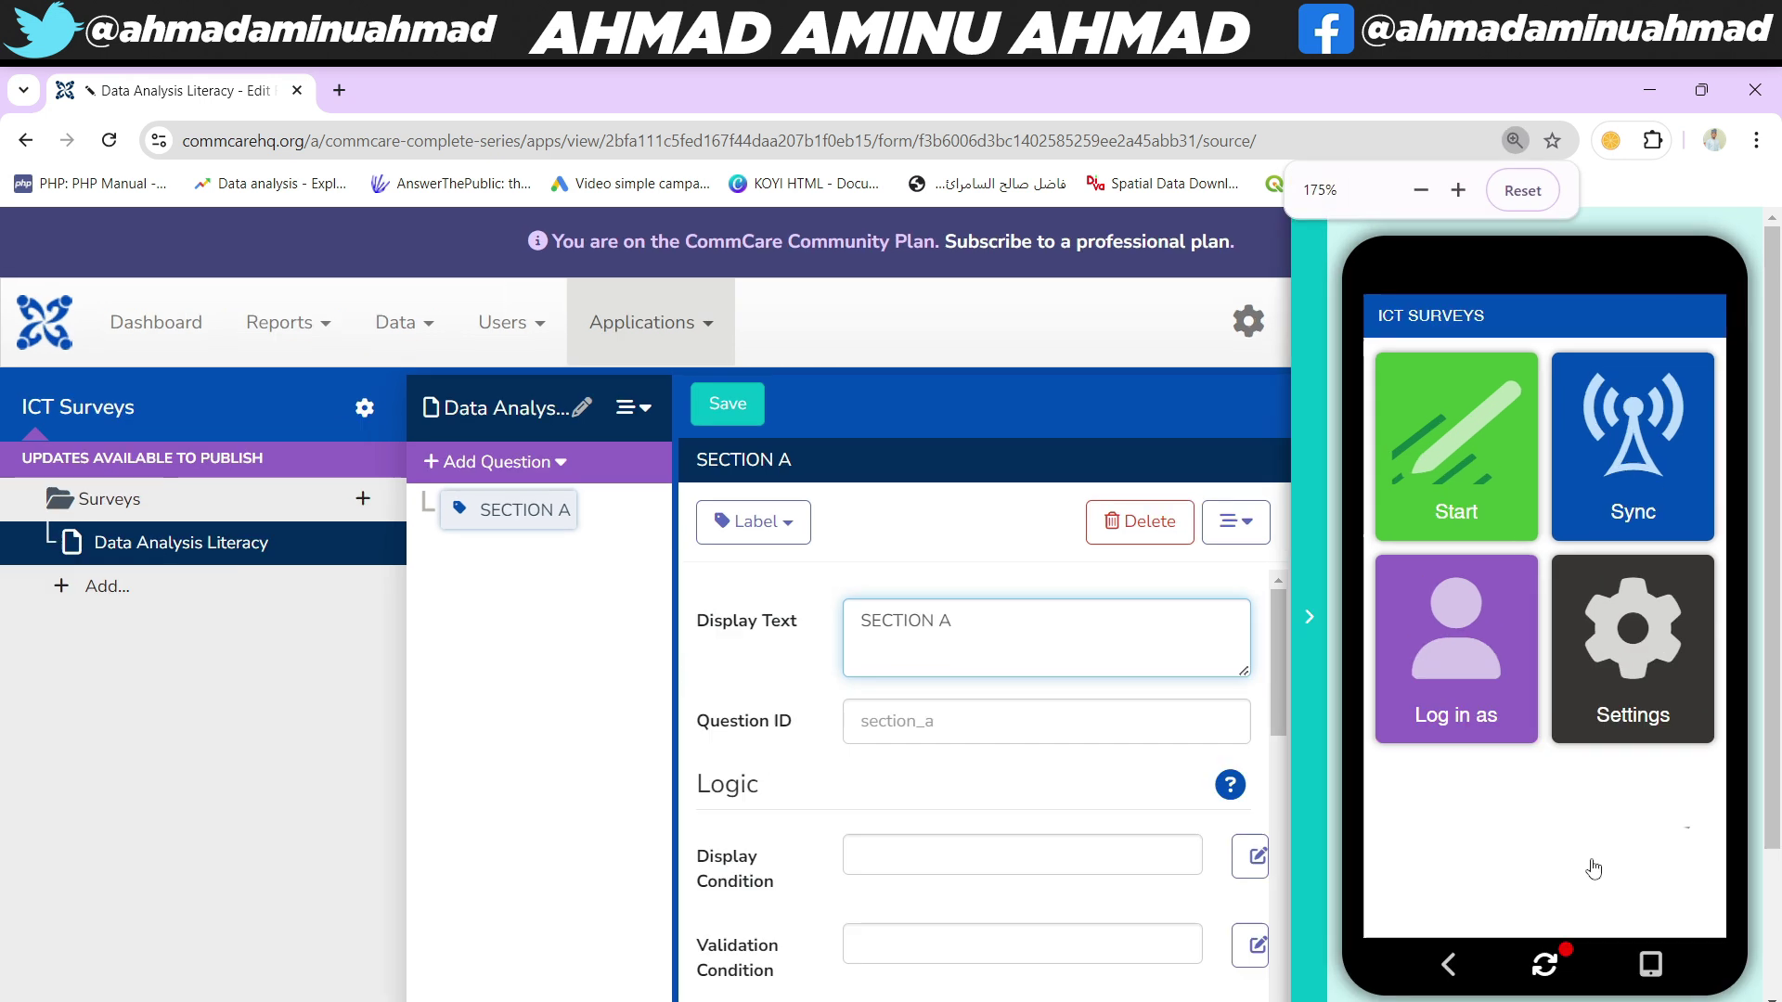
scroll(1593, 867, down, 3)
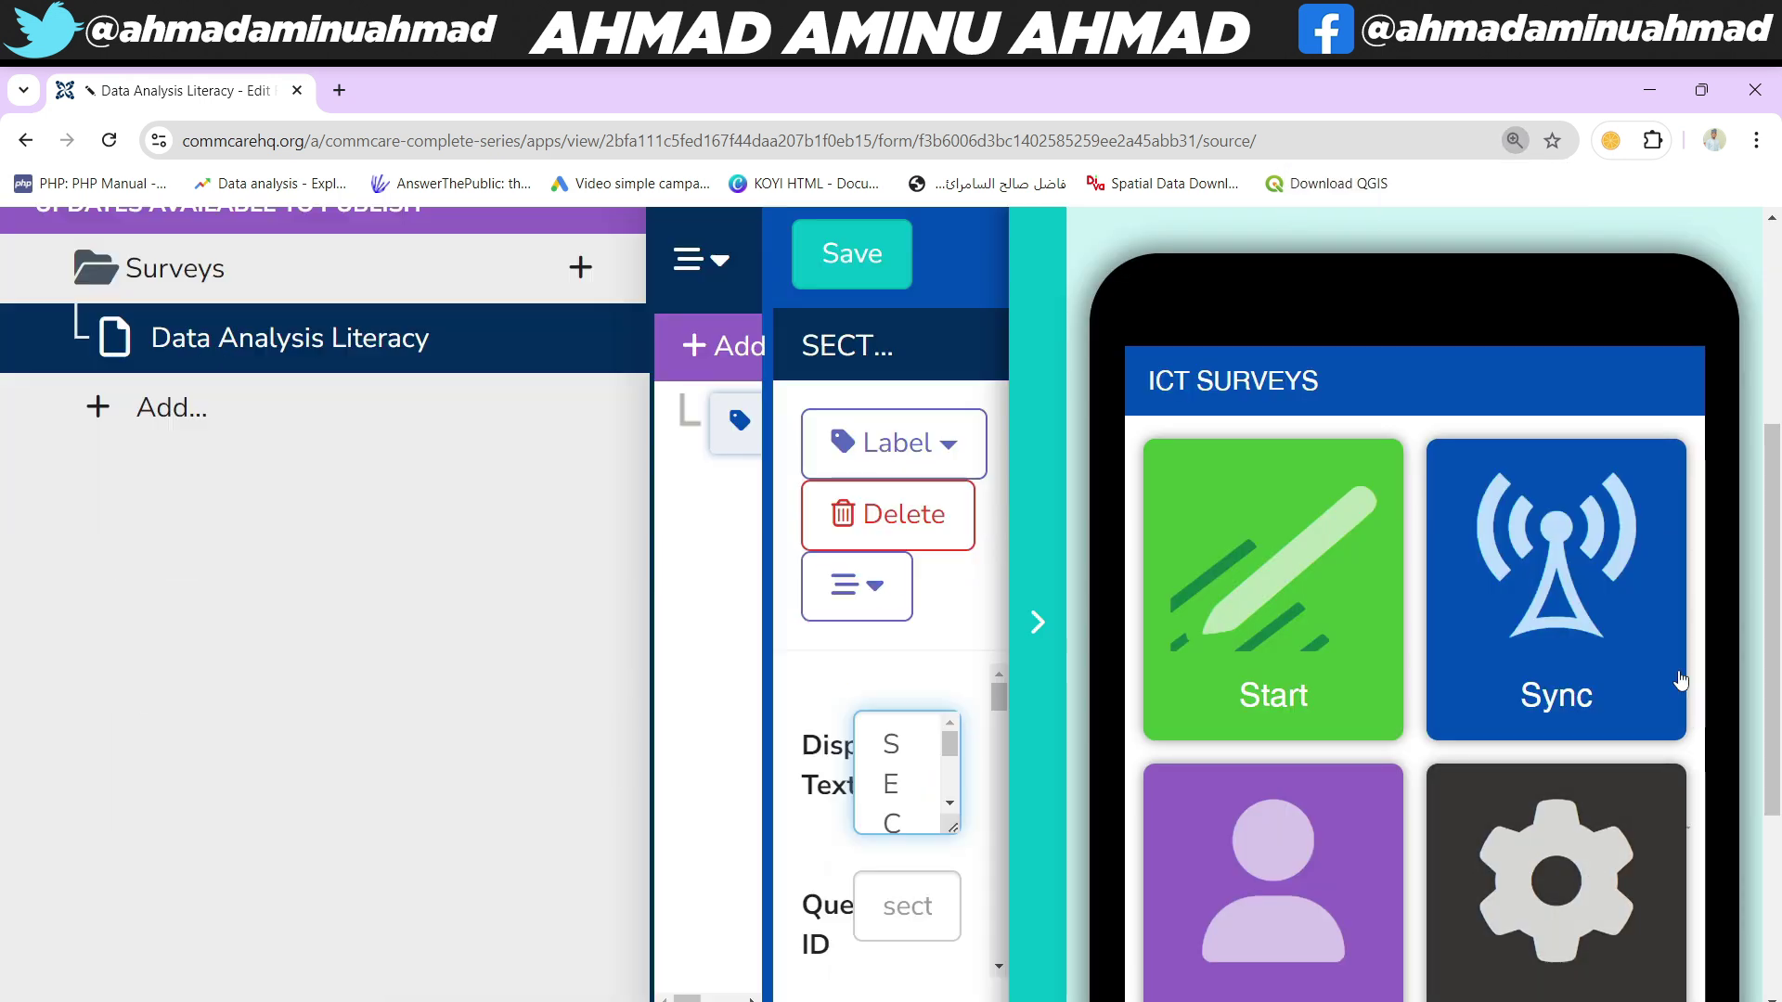
key(ctrl+minus)
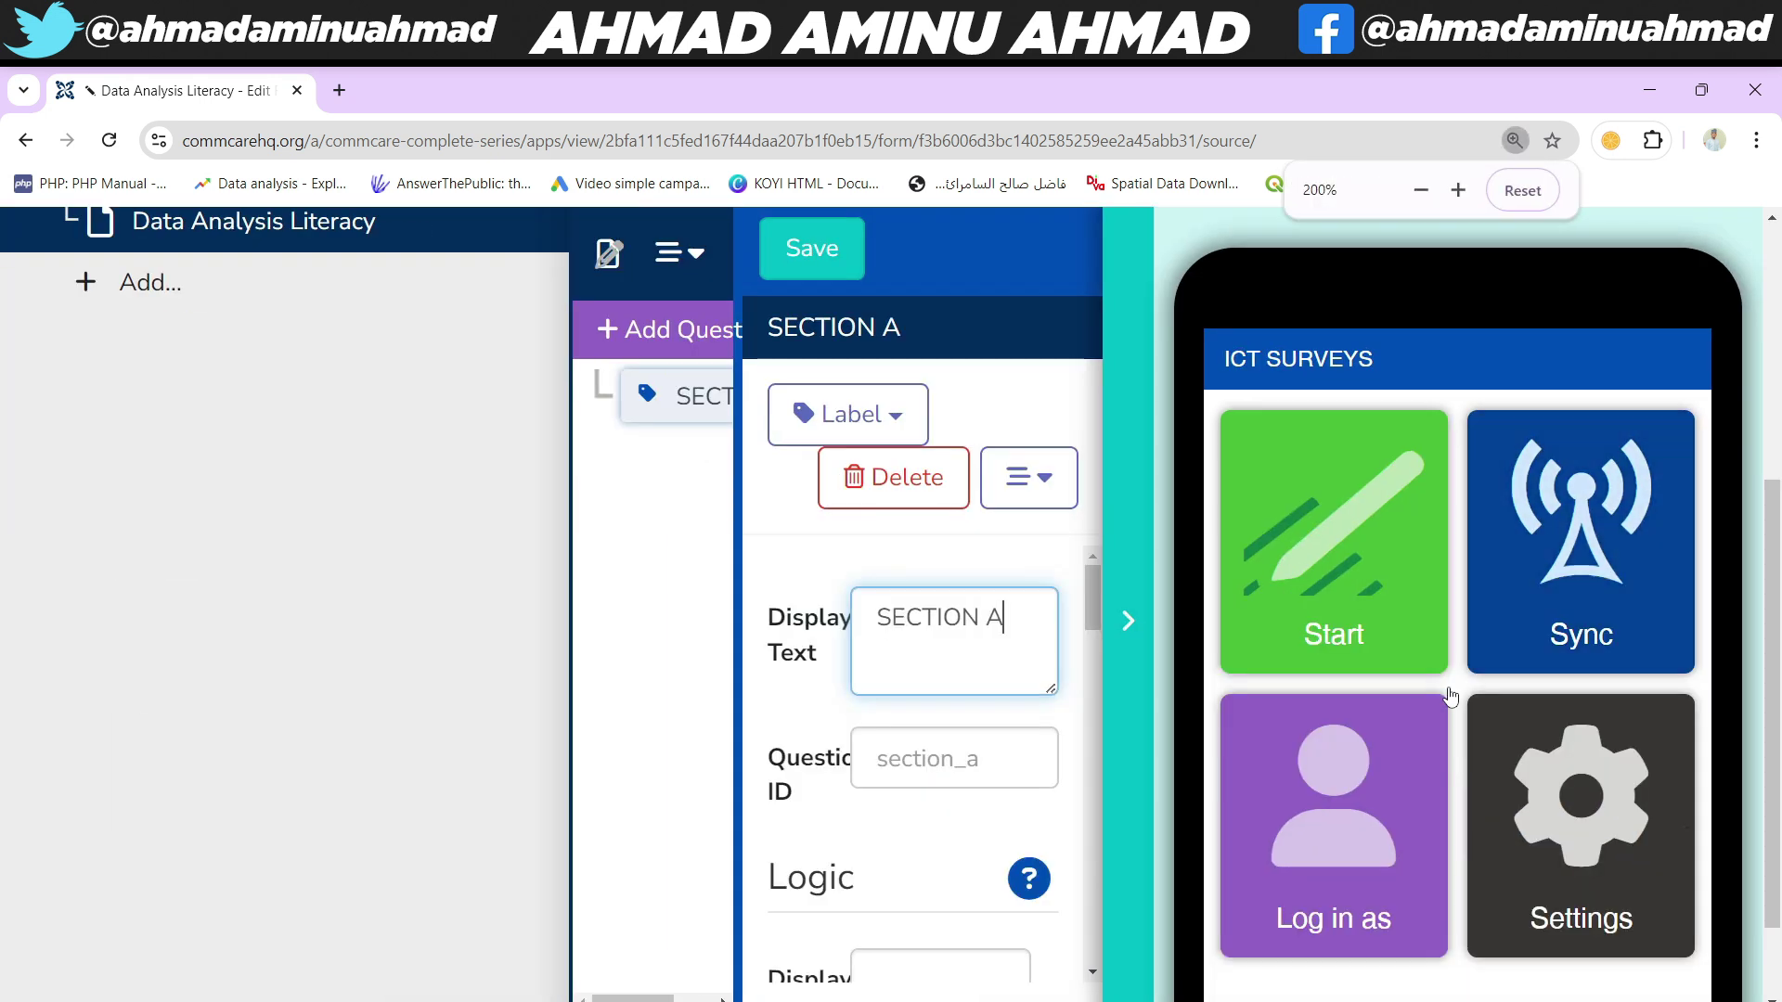
key(ctrl+minus)
key(ctrl+minus)
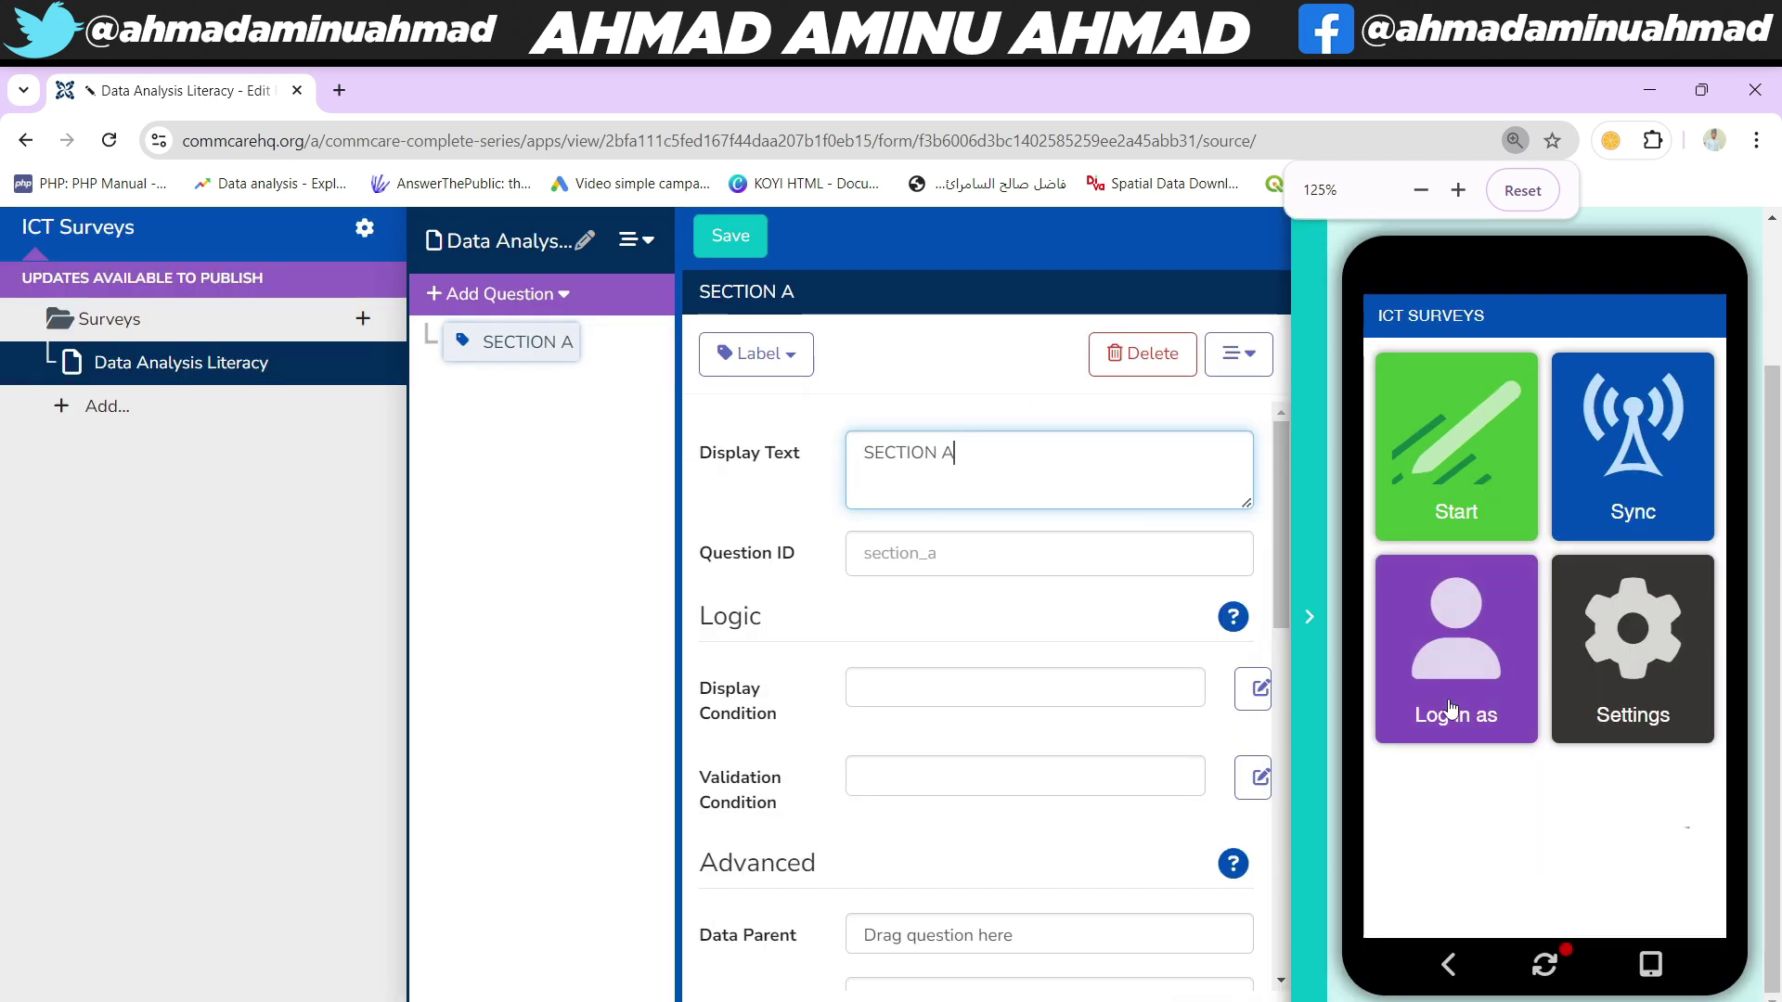
click(1543, 968)
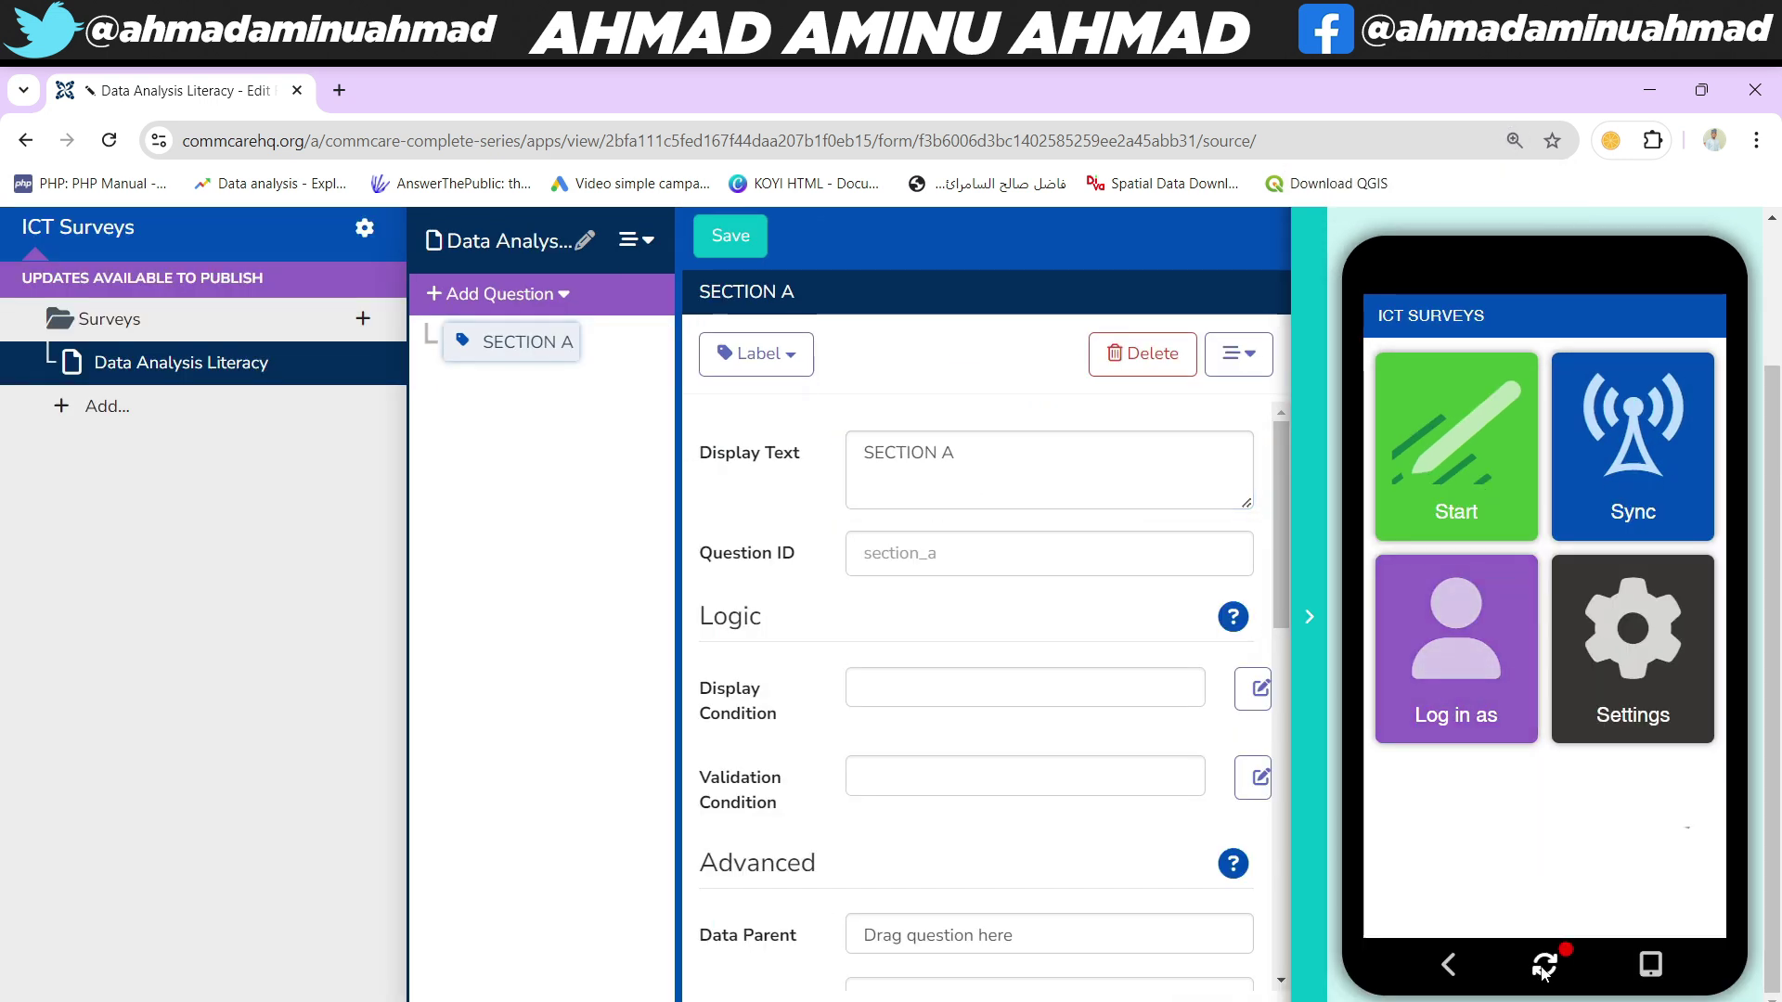
key(ctrl+plus)
key(ctrl+plus)
key(ctrl+plus)
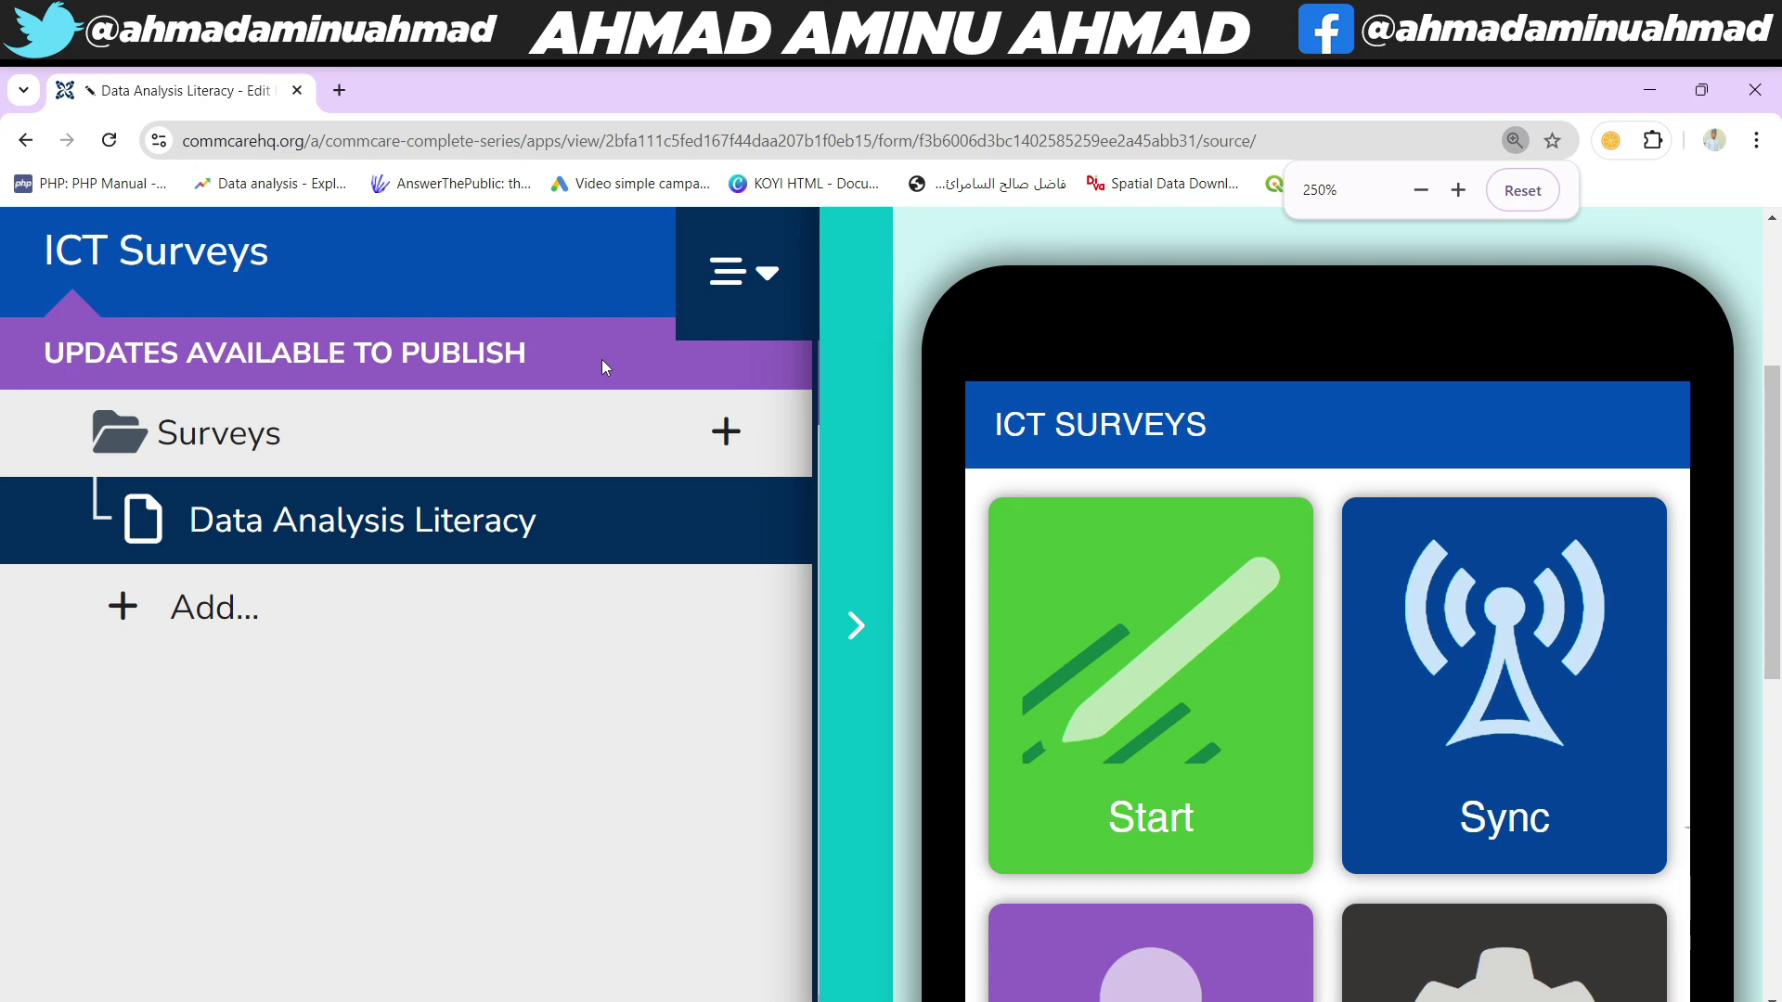
key(ctrl+minus)
key(ctrl+minus)
key(ctrl+minus)
key(ctrl+minus)
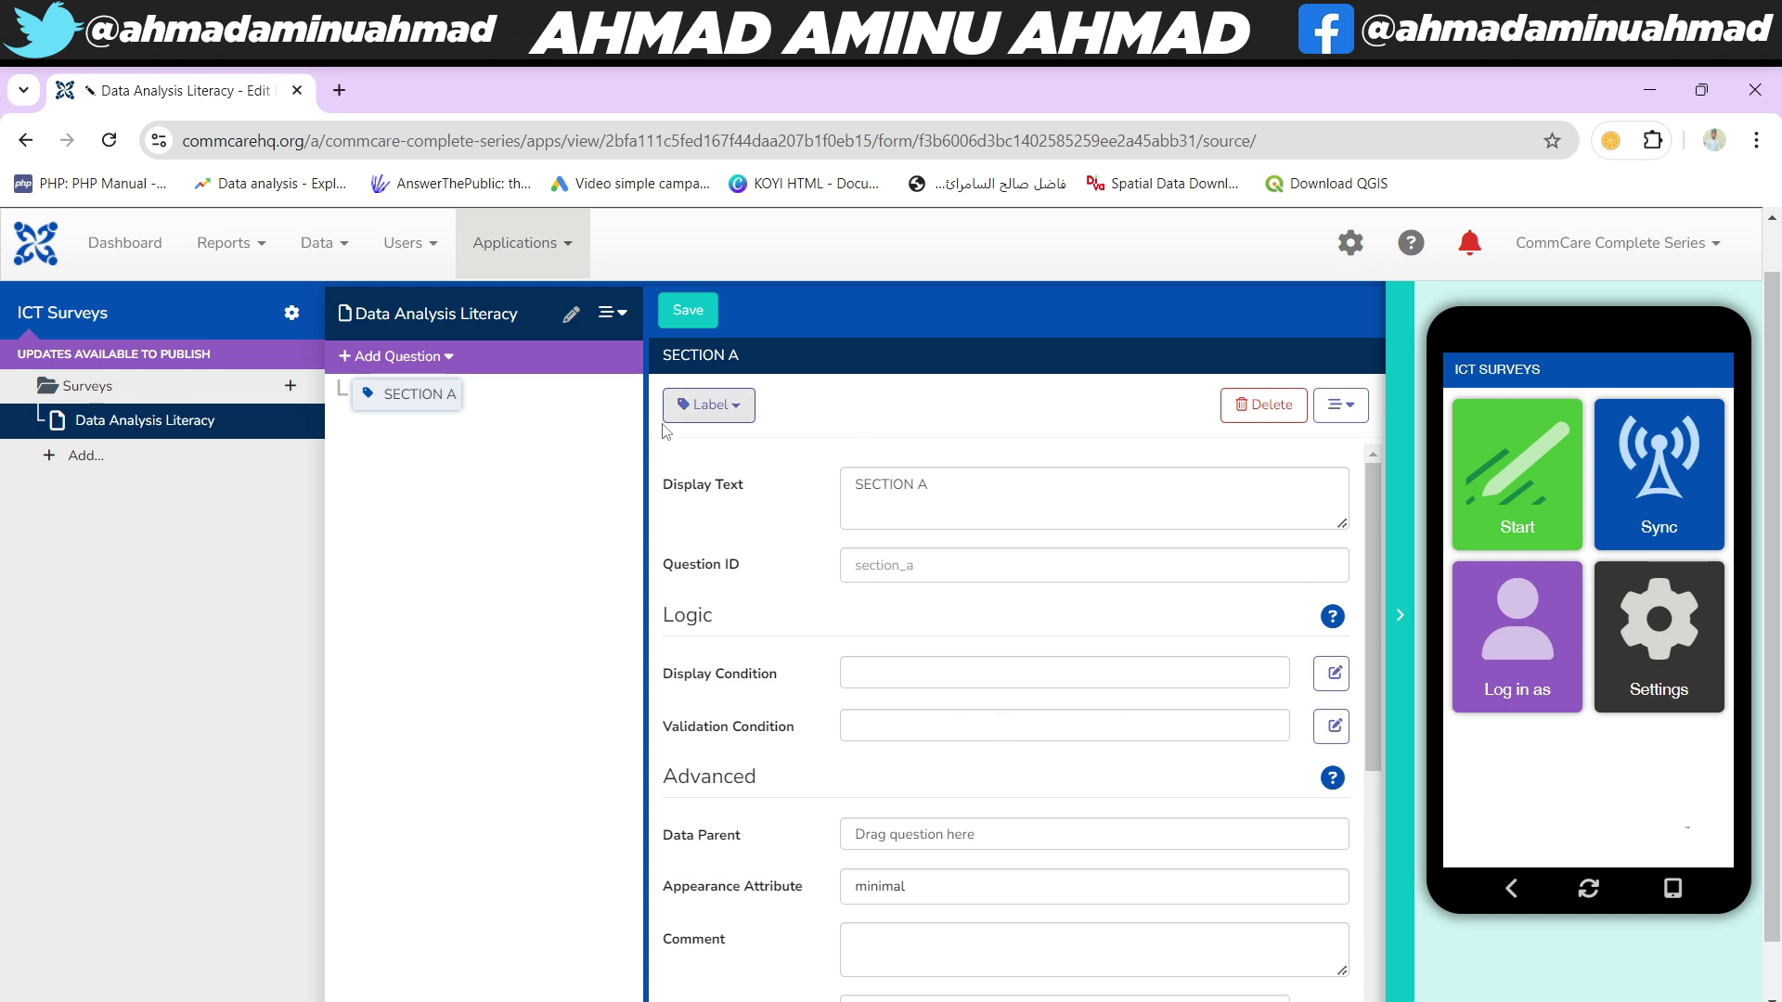
- Check the SECTION A label's display text and its question ID section_a
drag(667, 488, 755, 488)
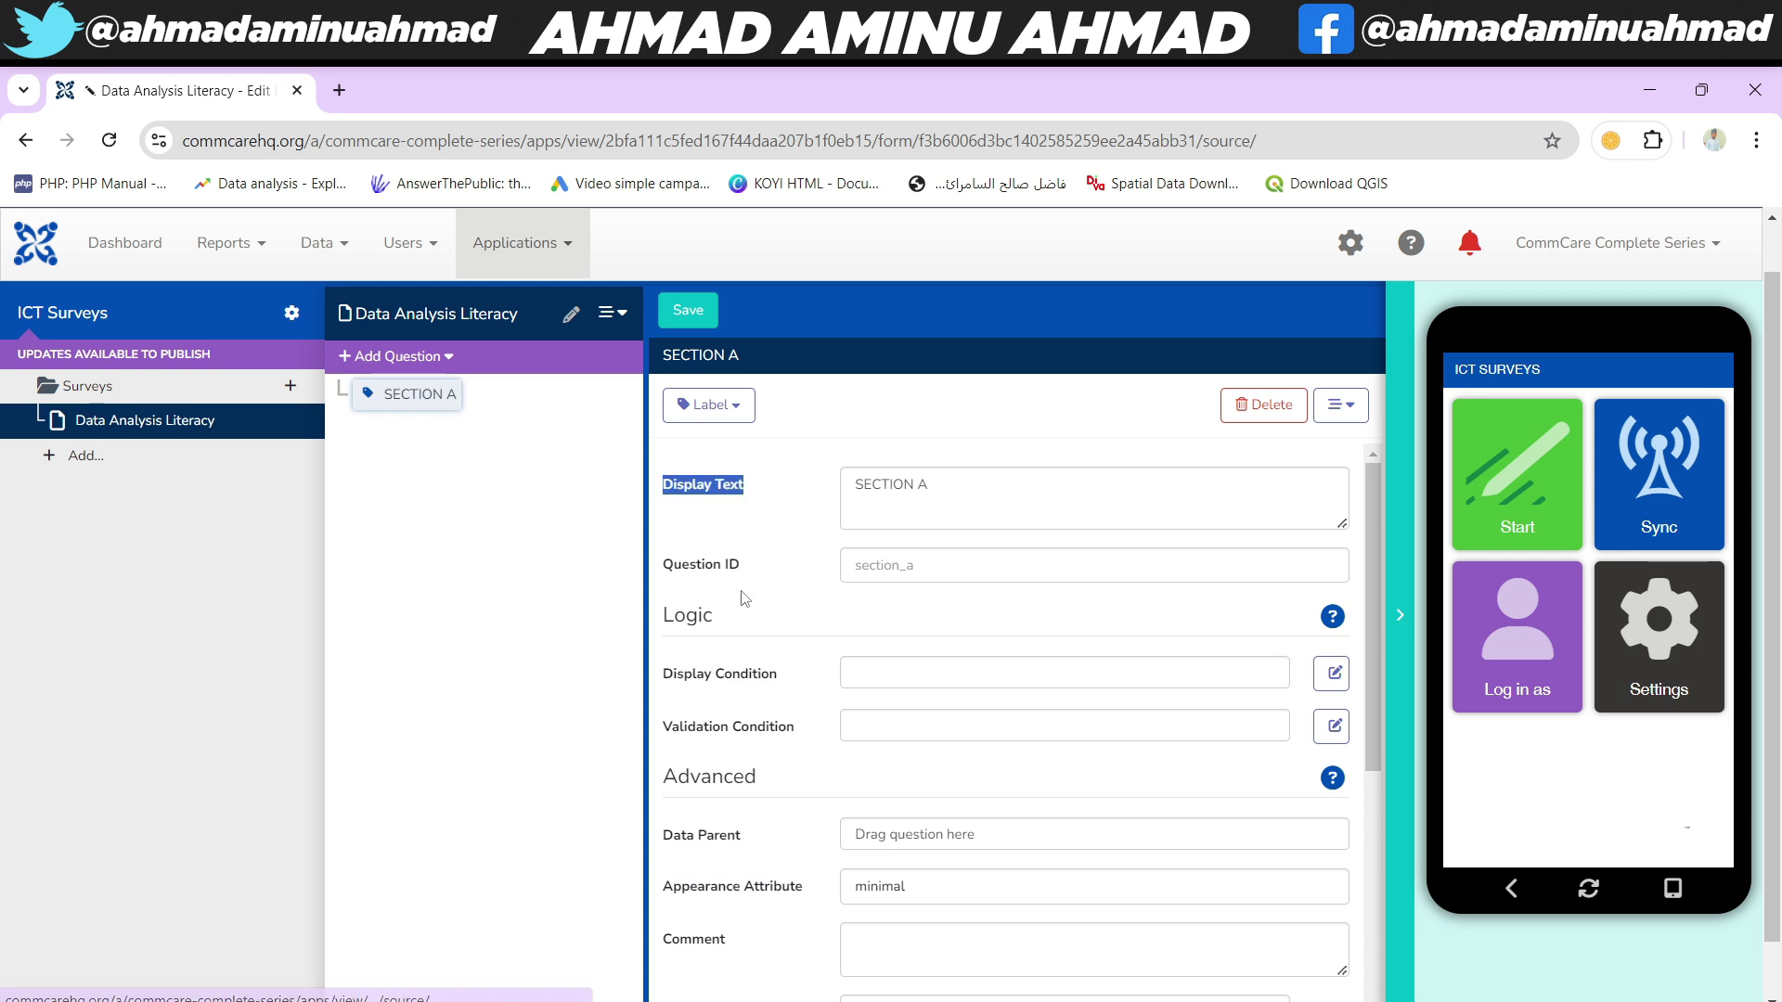
drag(648, 566, 662, 568)
click(726, 568)
click(958, 568)
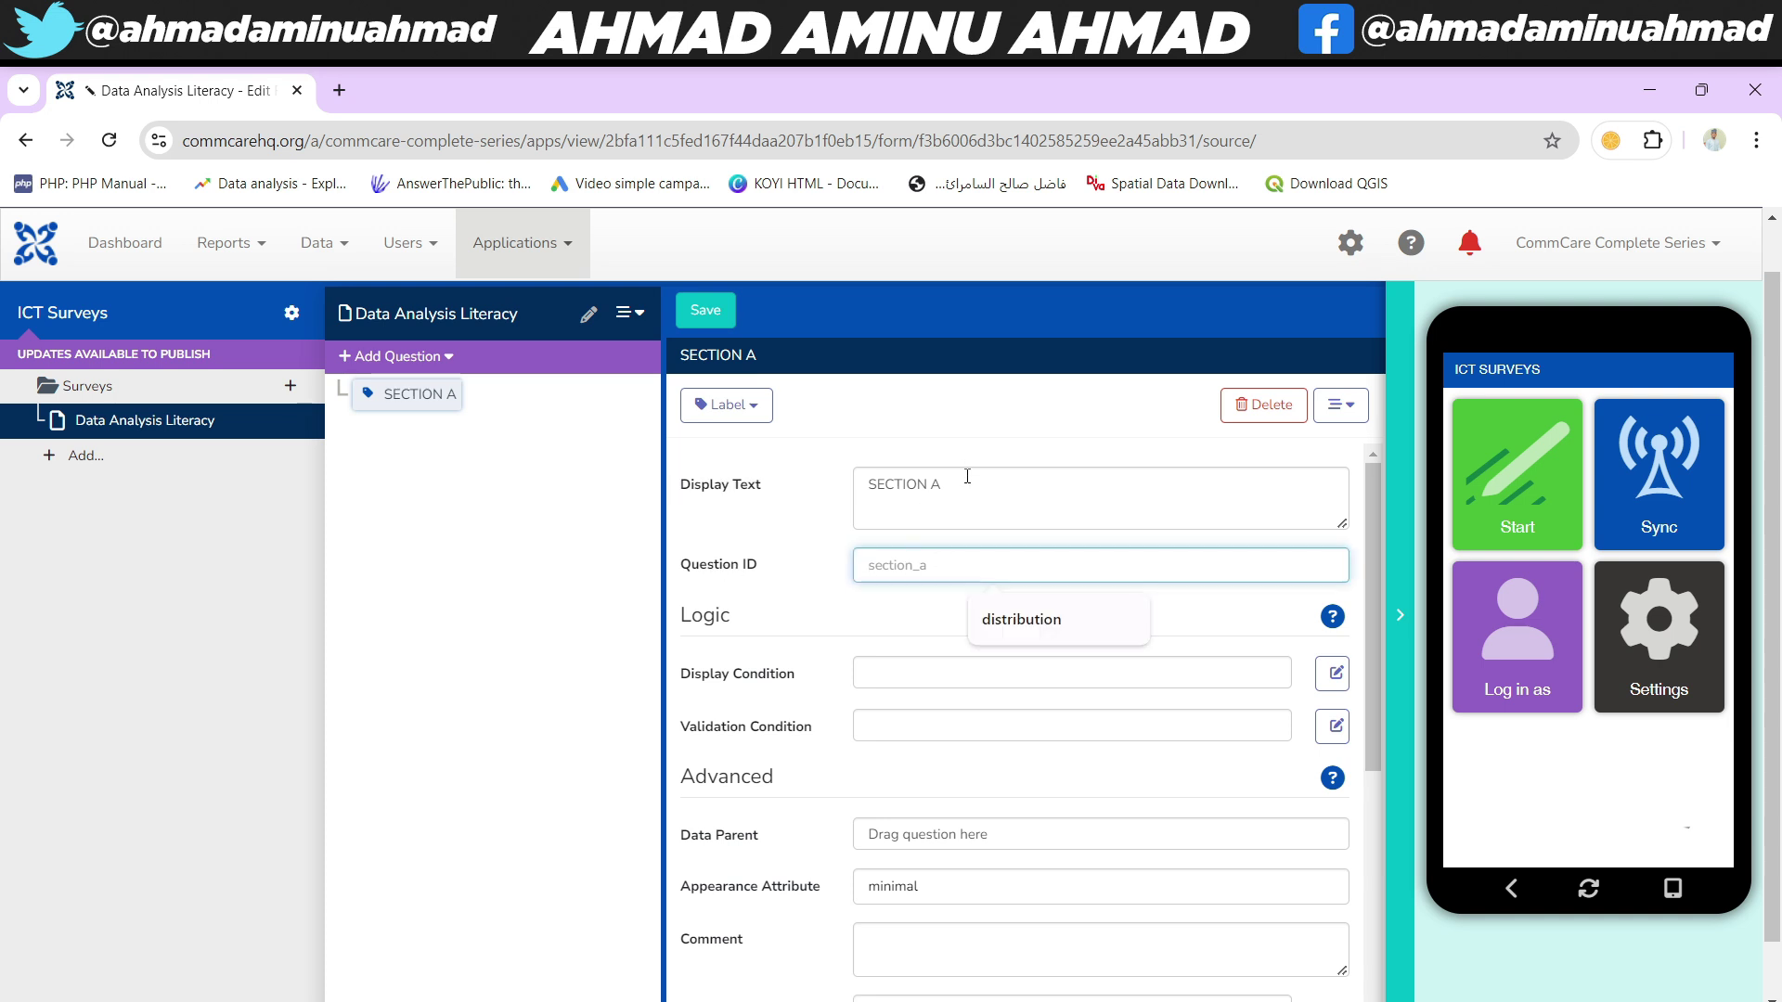
drag(965, 484, 839, 500)
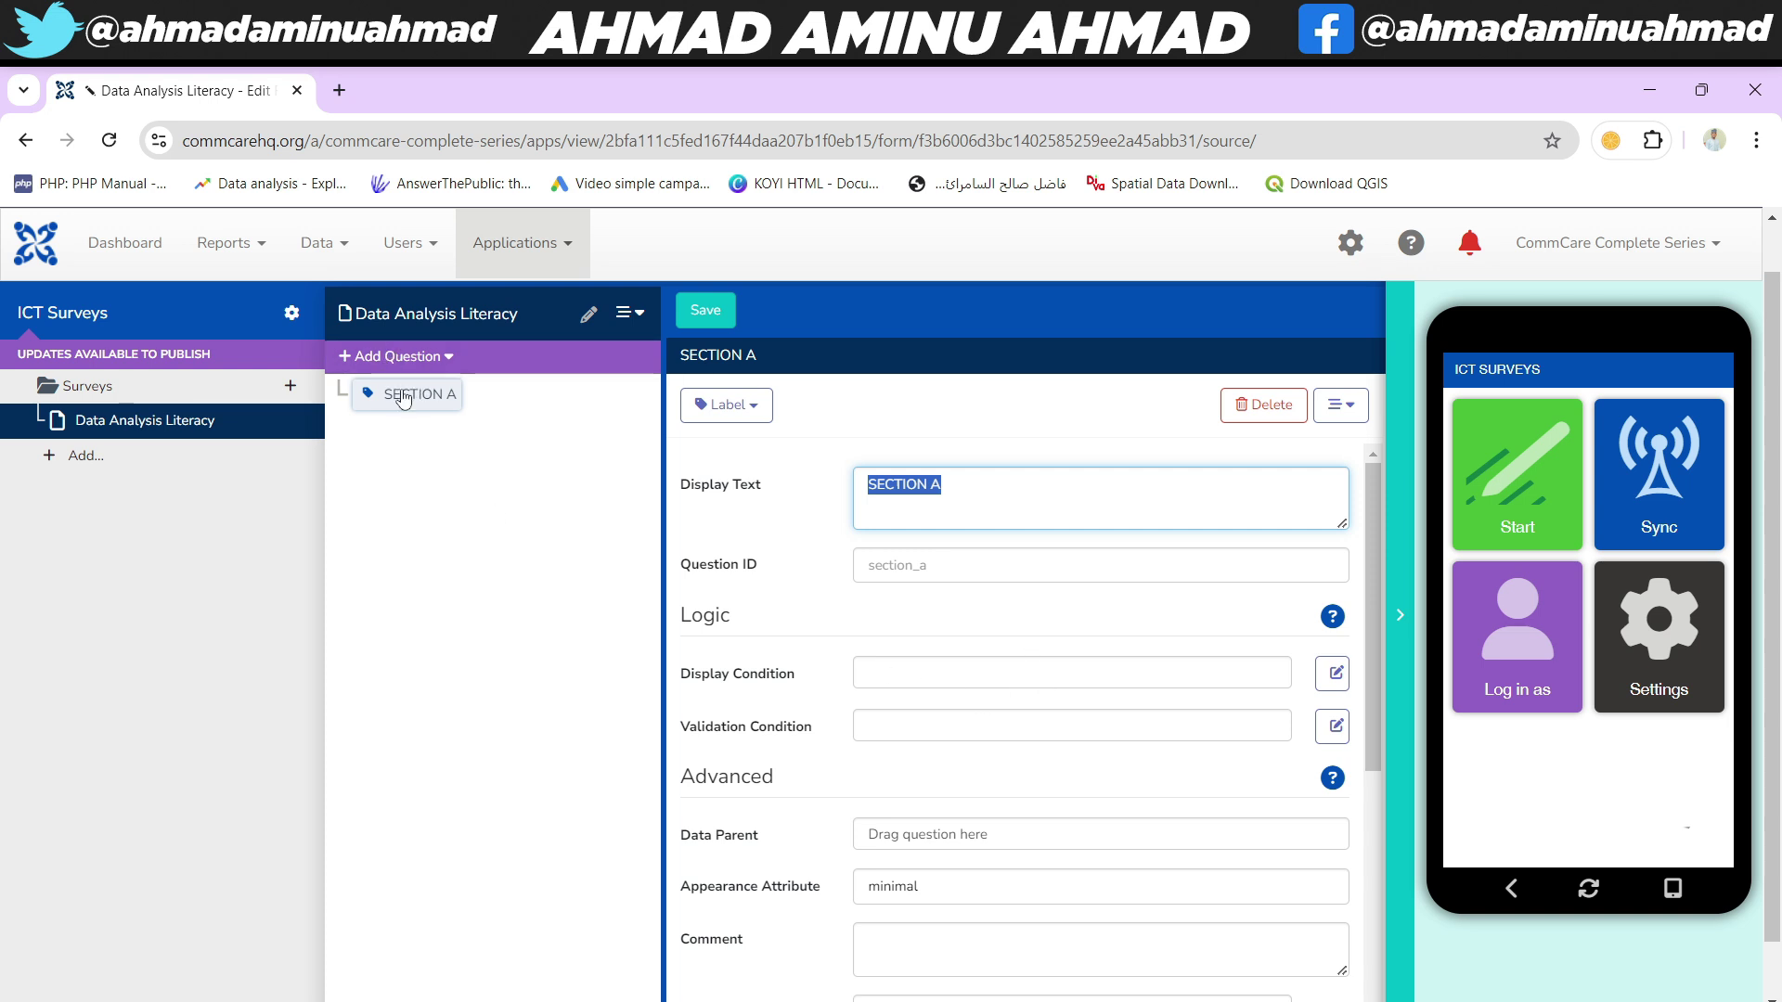
click(980, 481)
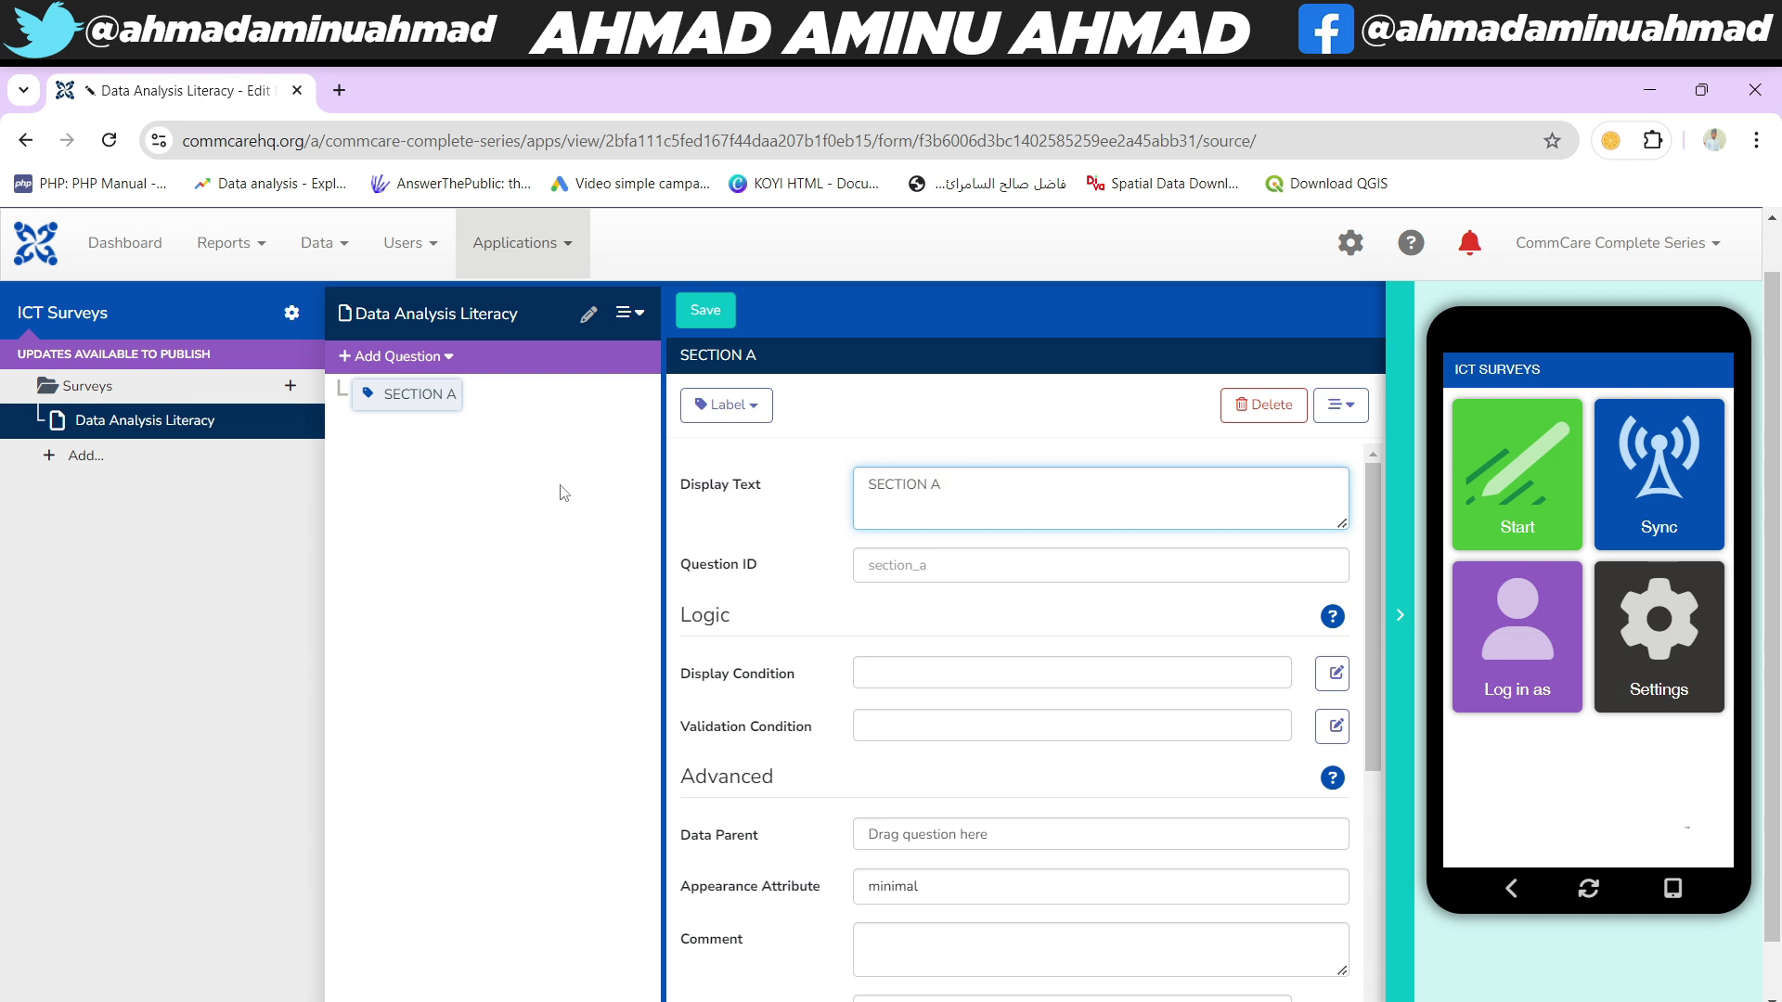
click(411, 356)
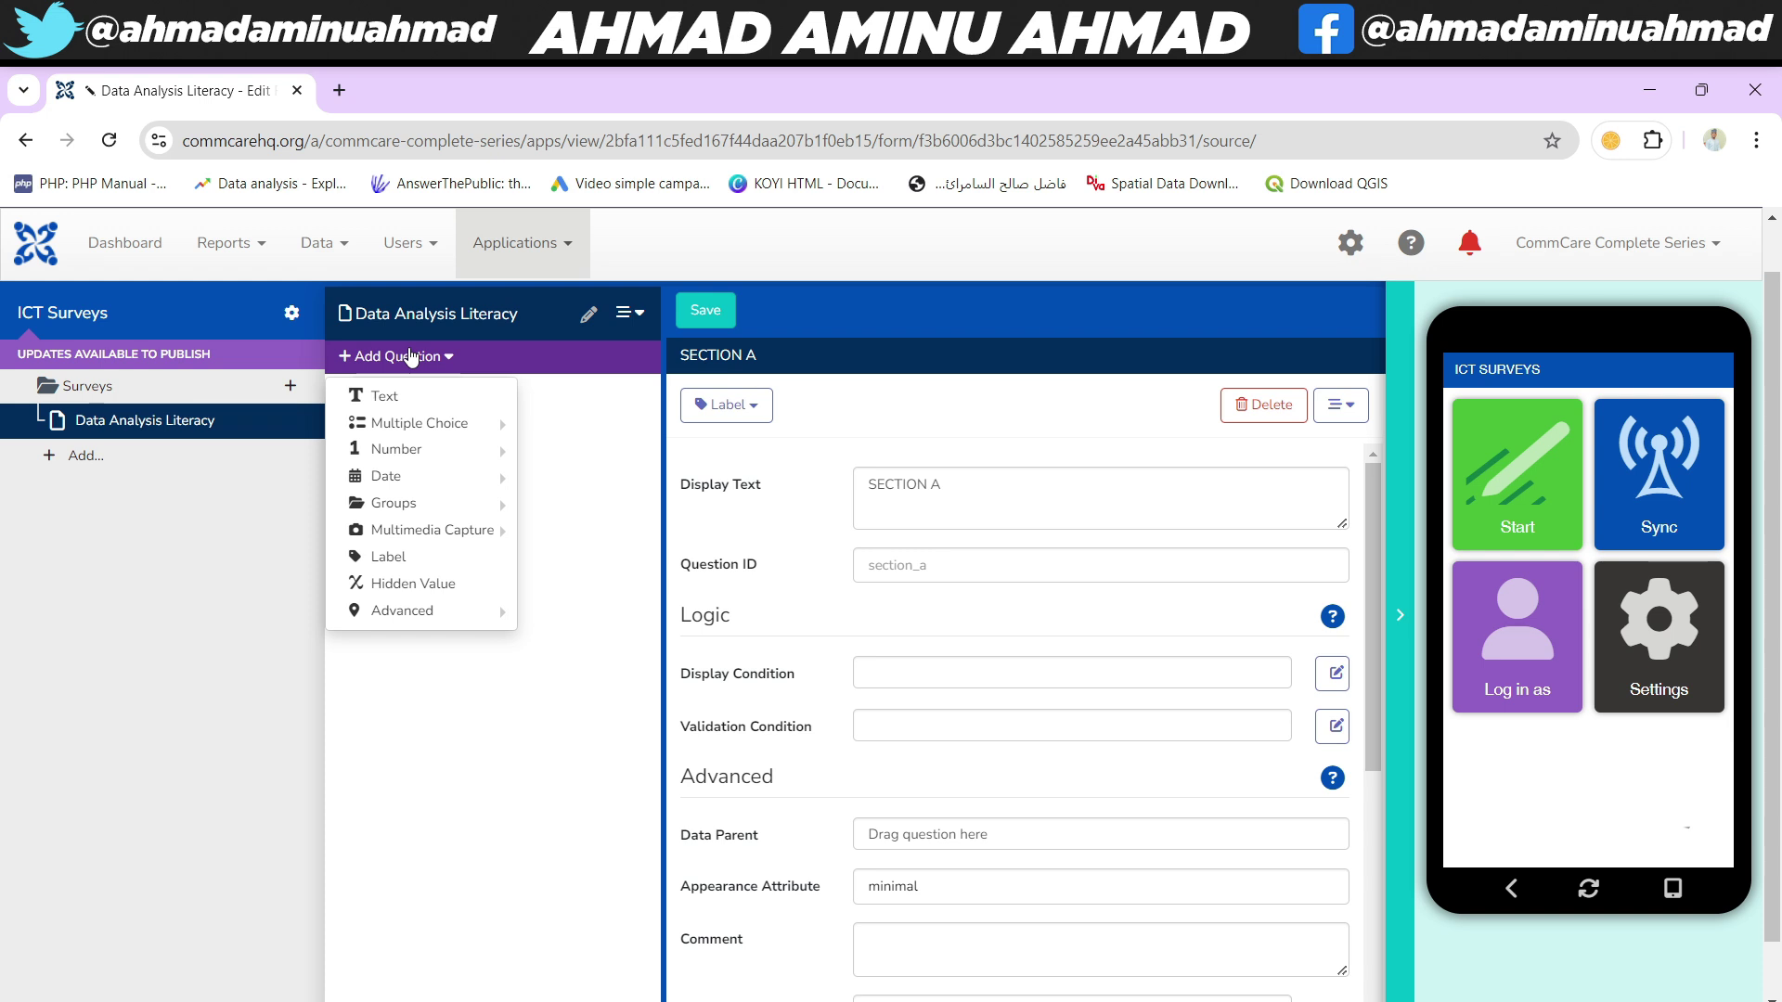
- Add a text question labelled 'First Name' under SECTION A
click(430, 406)
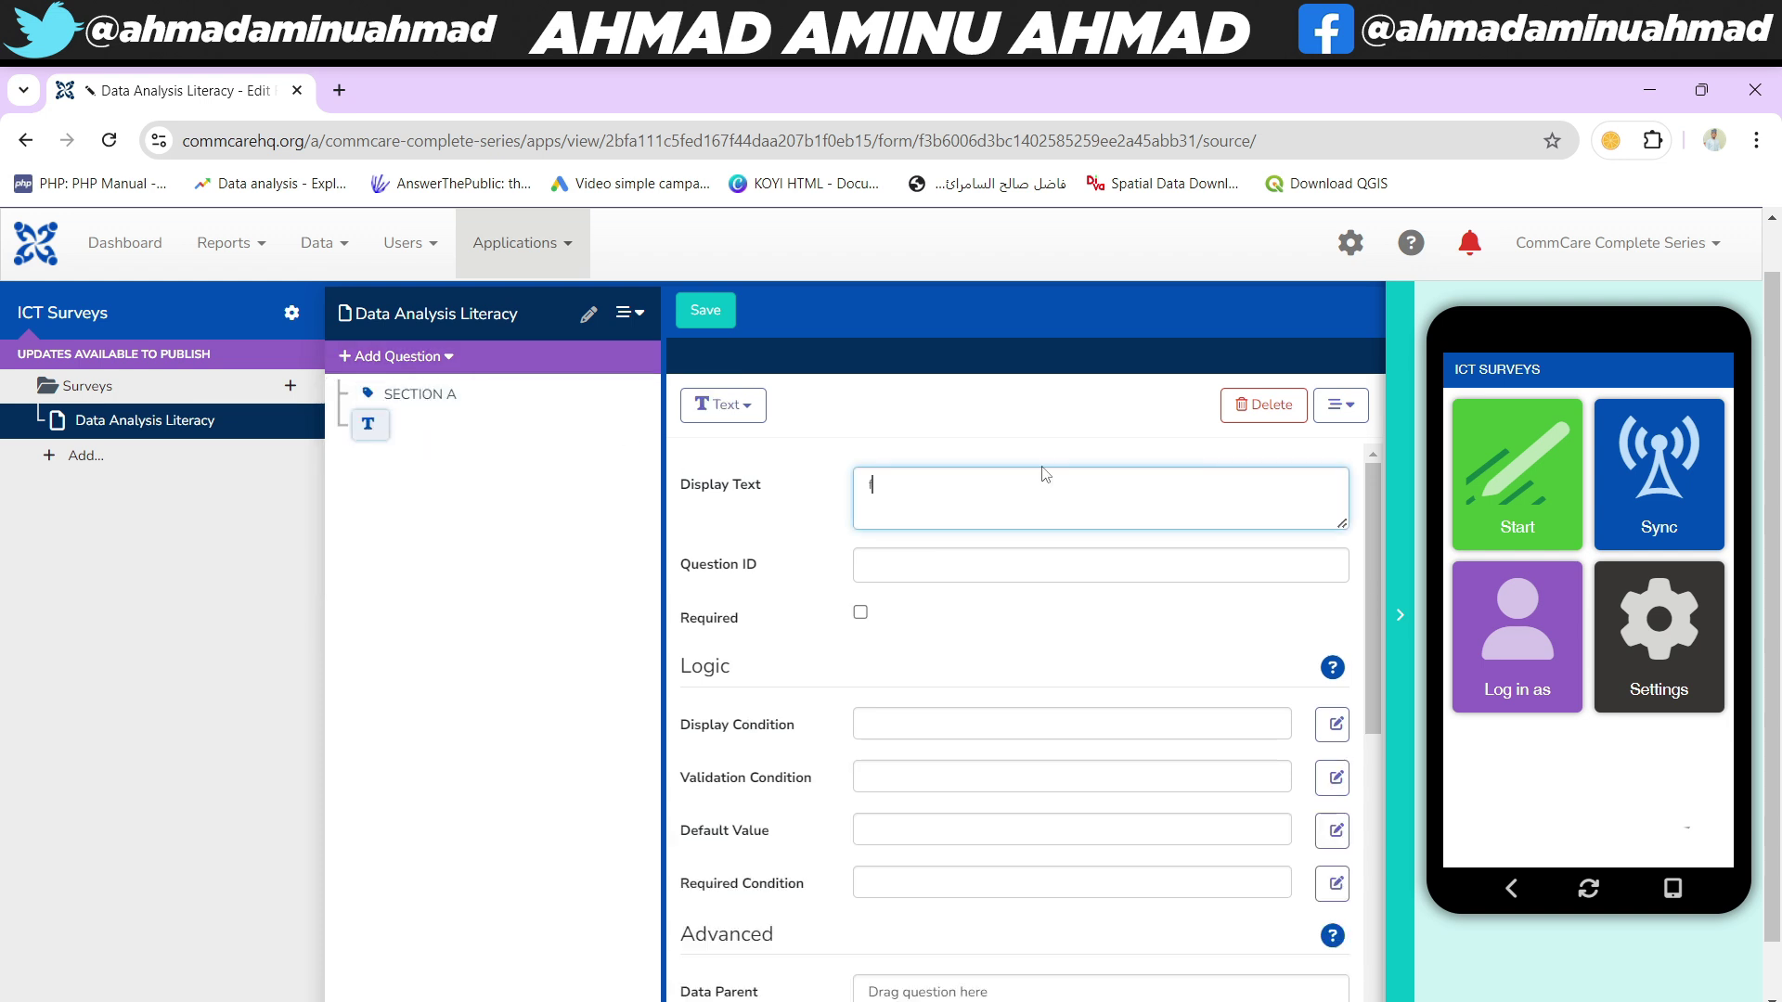
key(BackSpace)
key(BackSpace)
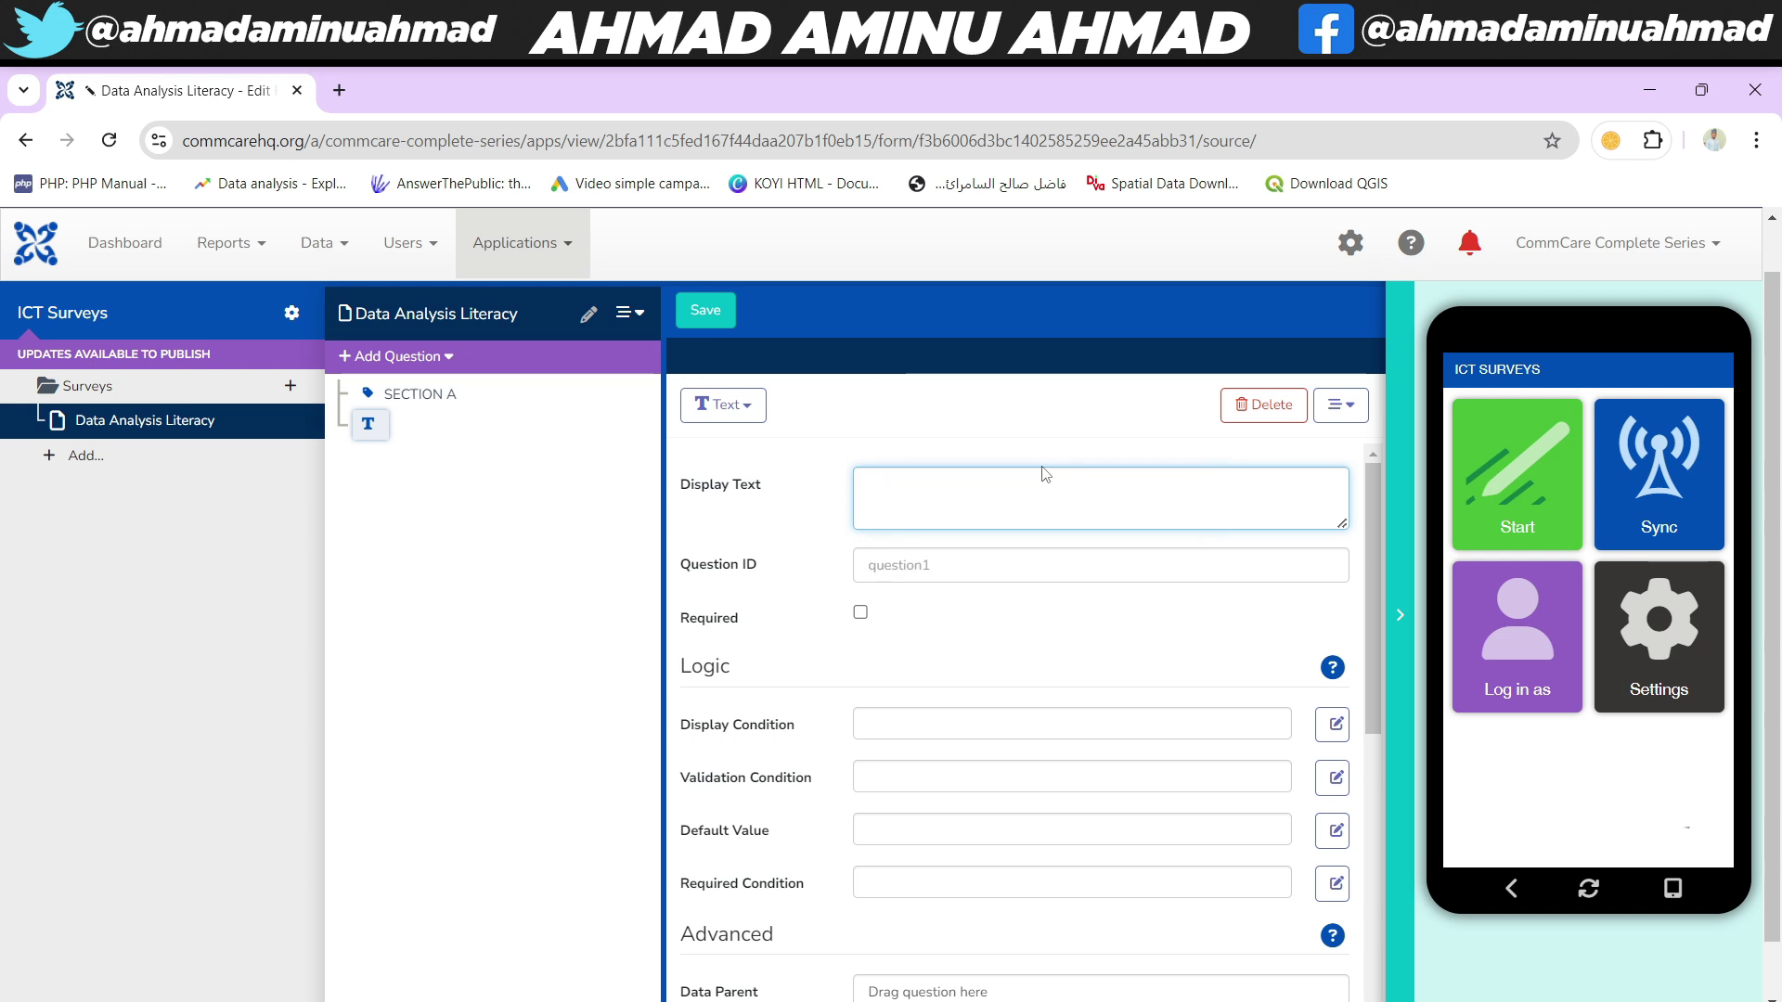
text(Full Name)
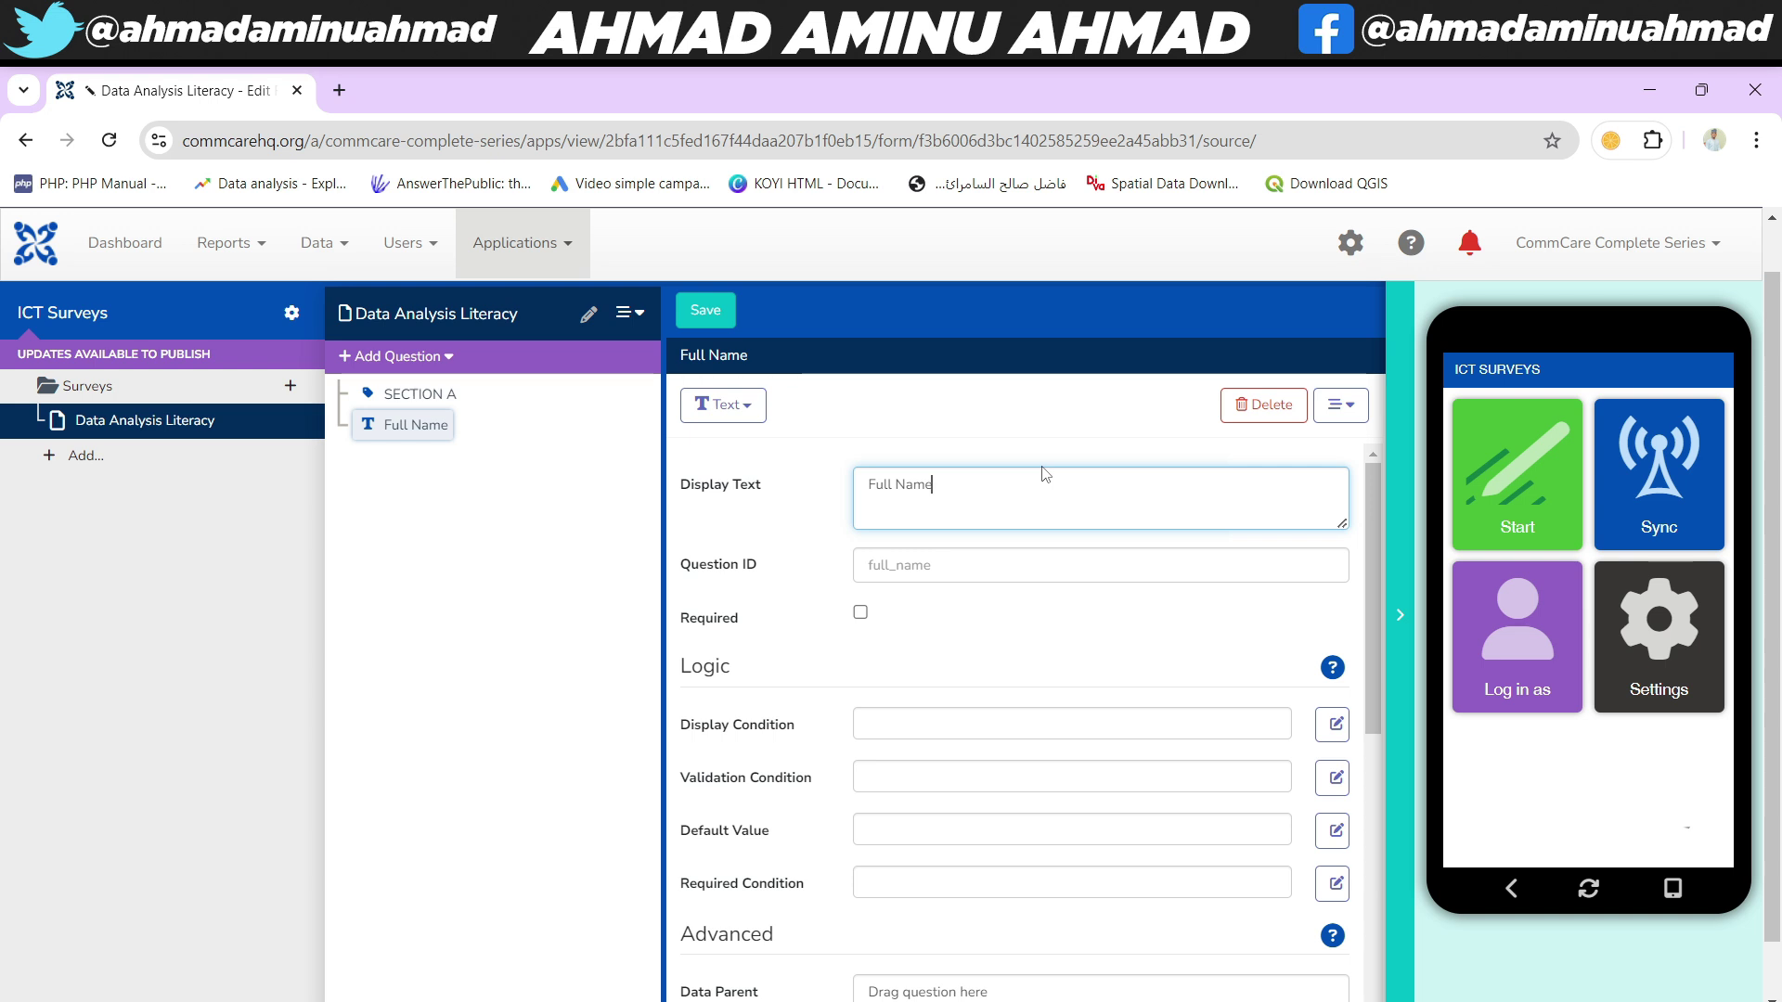
key(ctrl+a)
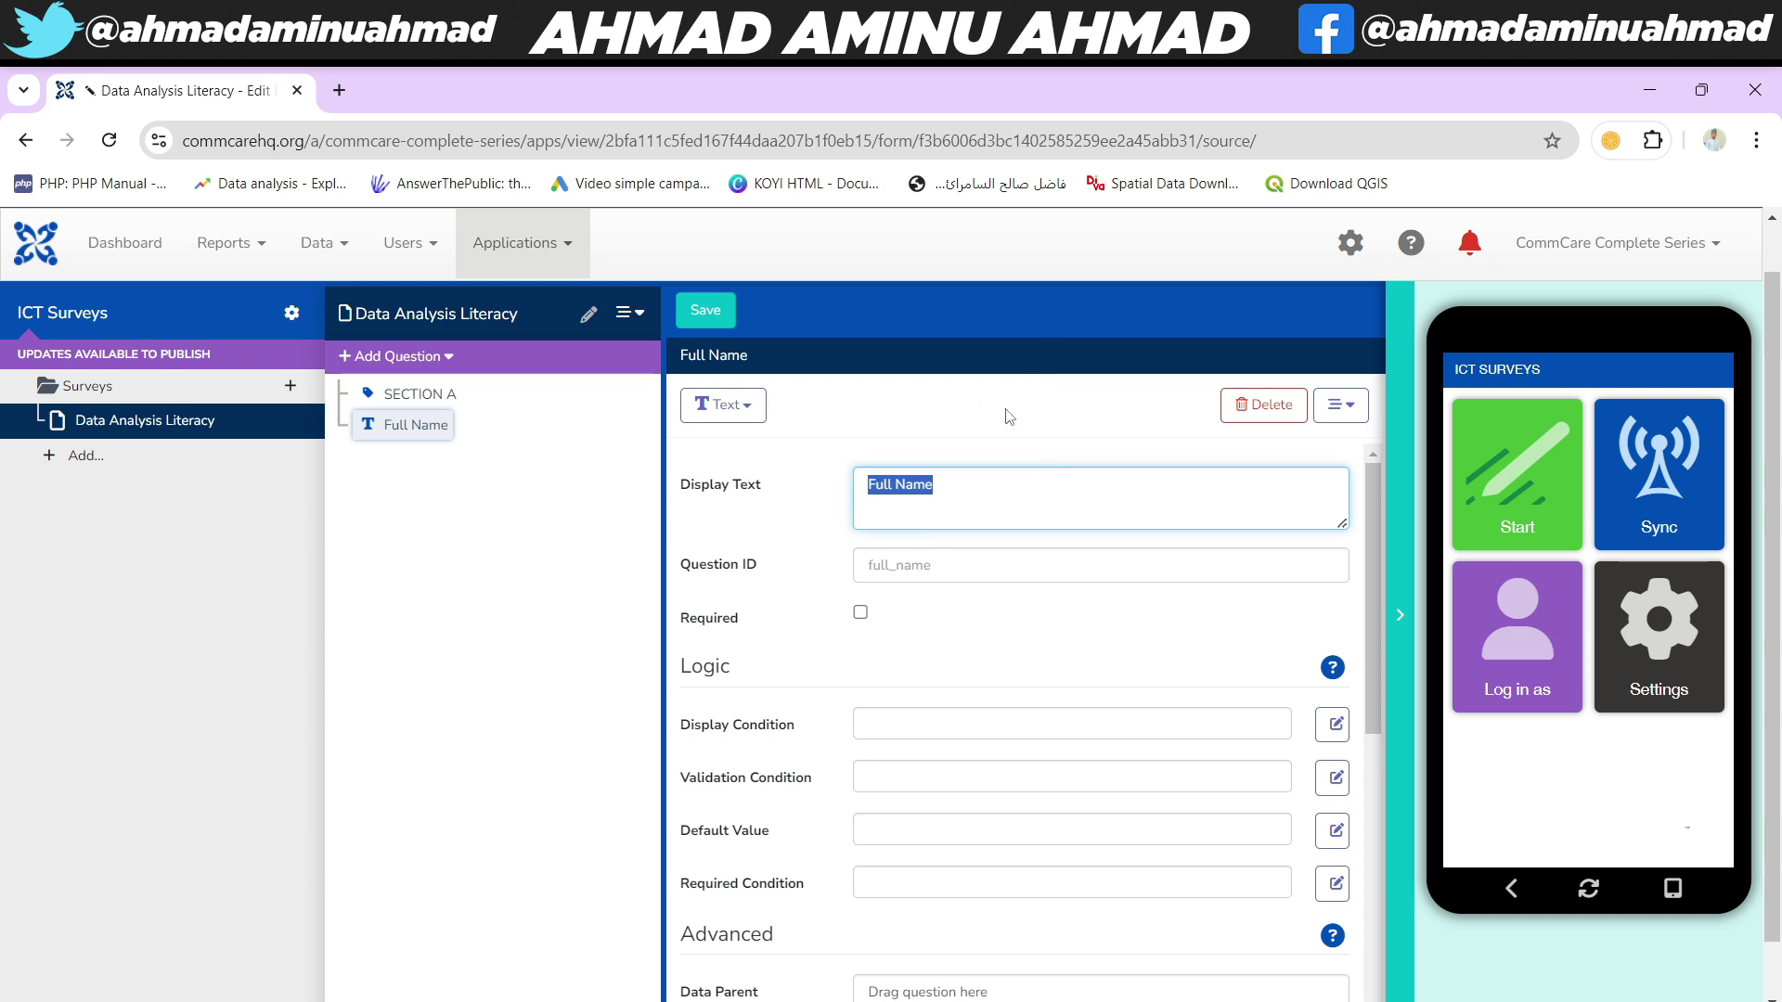
text(First Name)
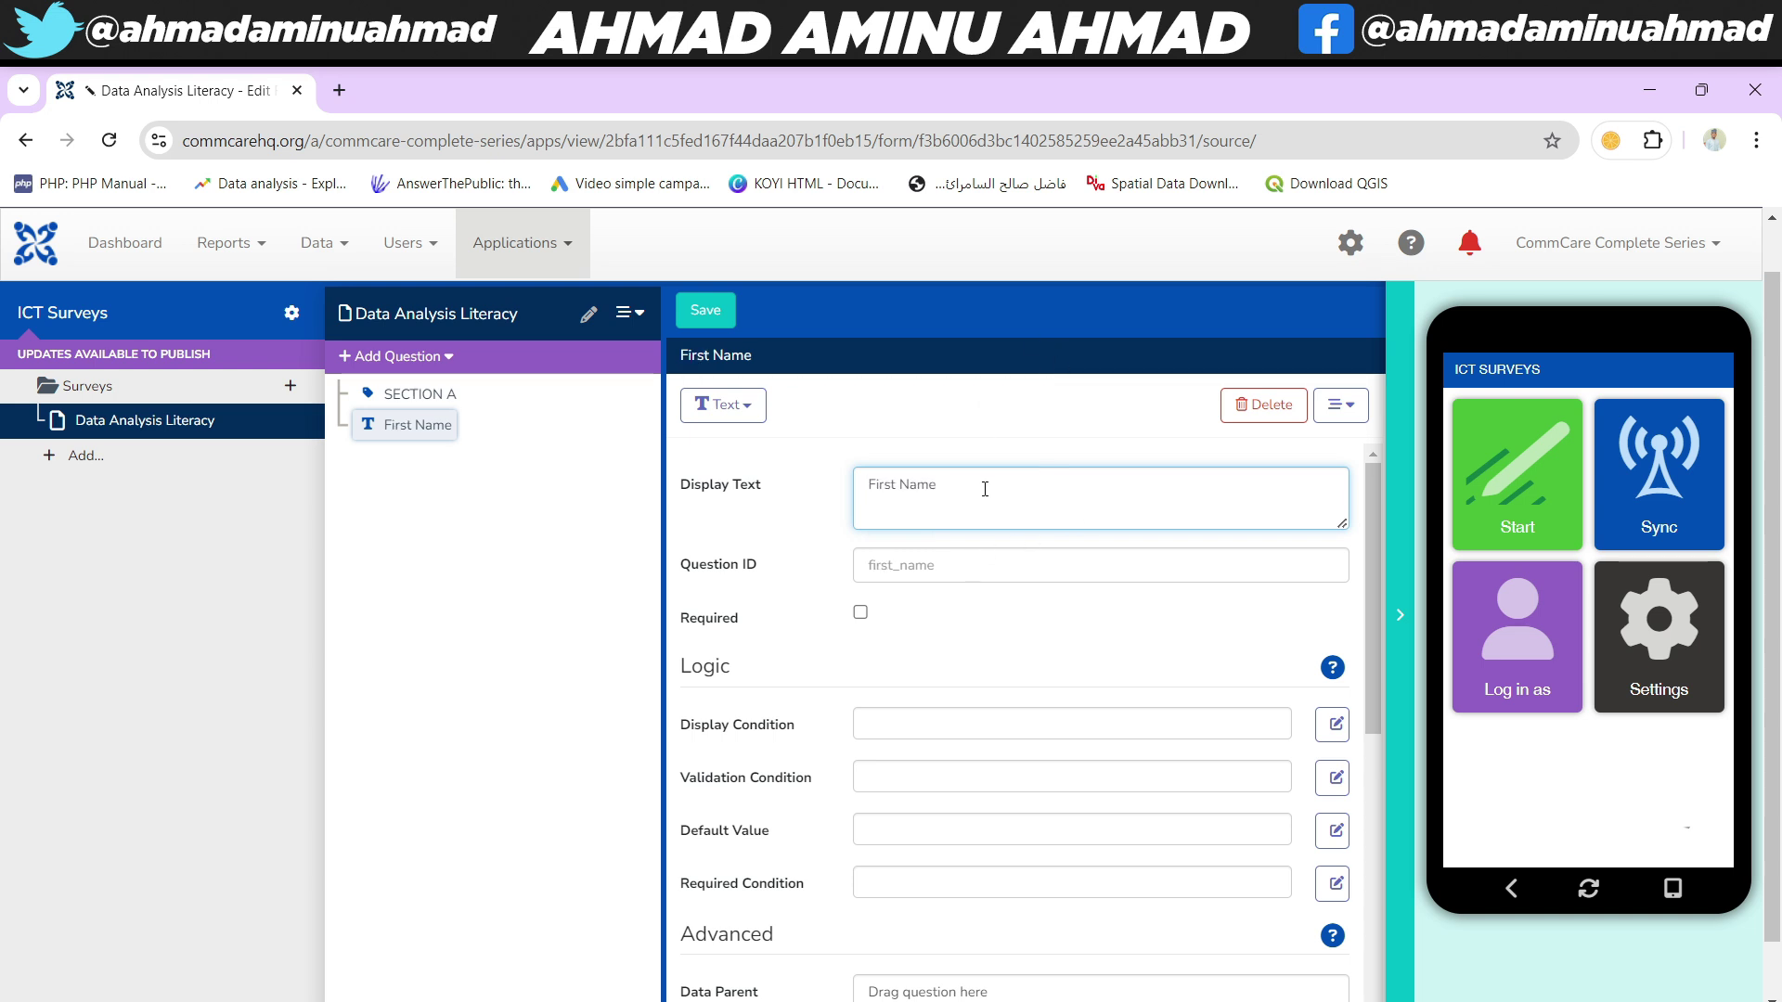
- Add 'Surname' and 'Other Name' text questions after First Name
click(396, 356)
mouse_move(430, 450)
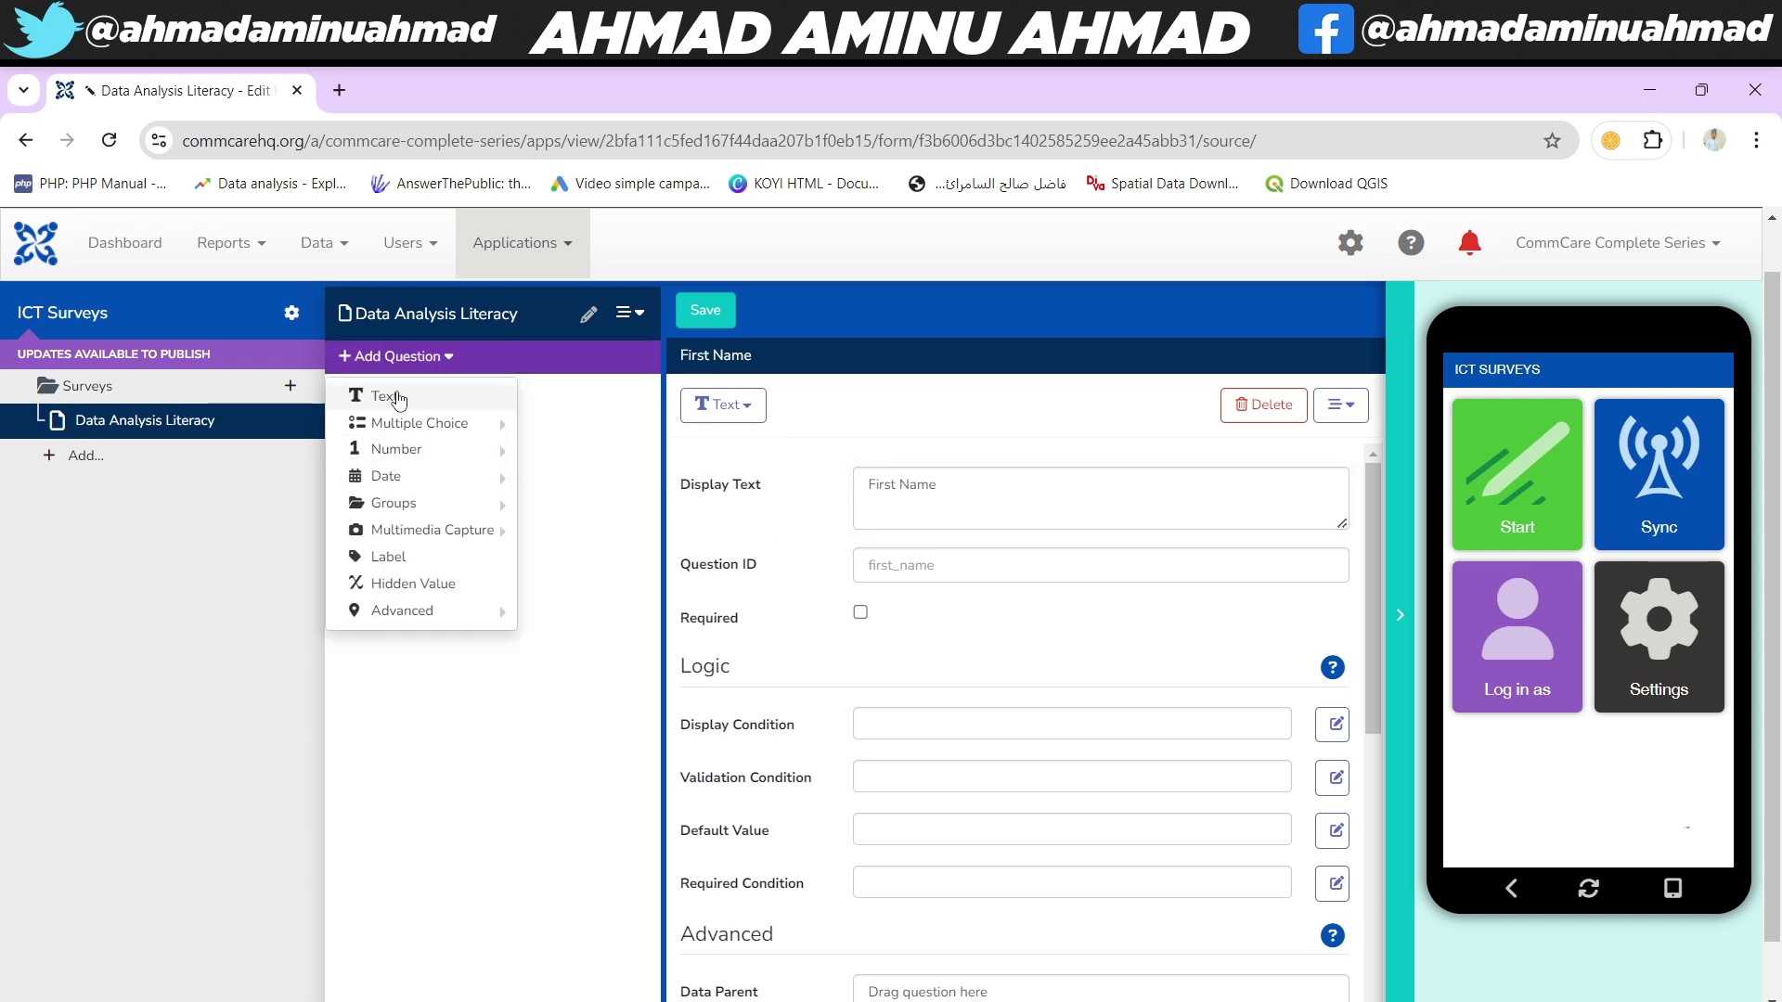
click(398, 398)
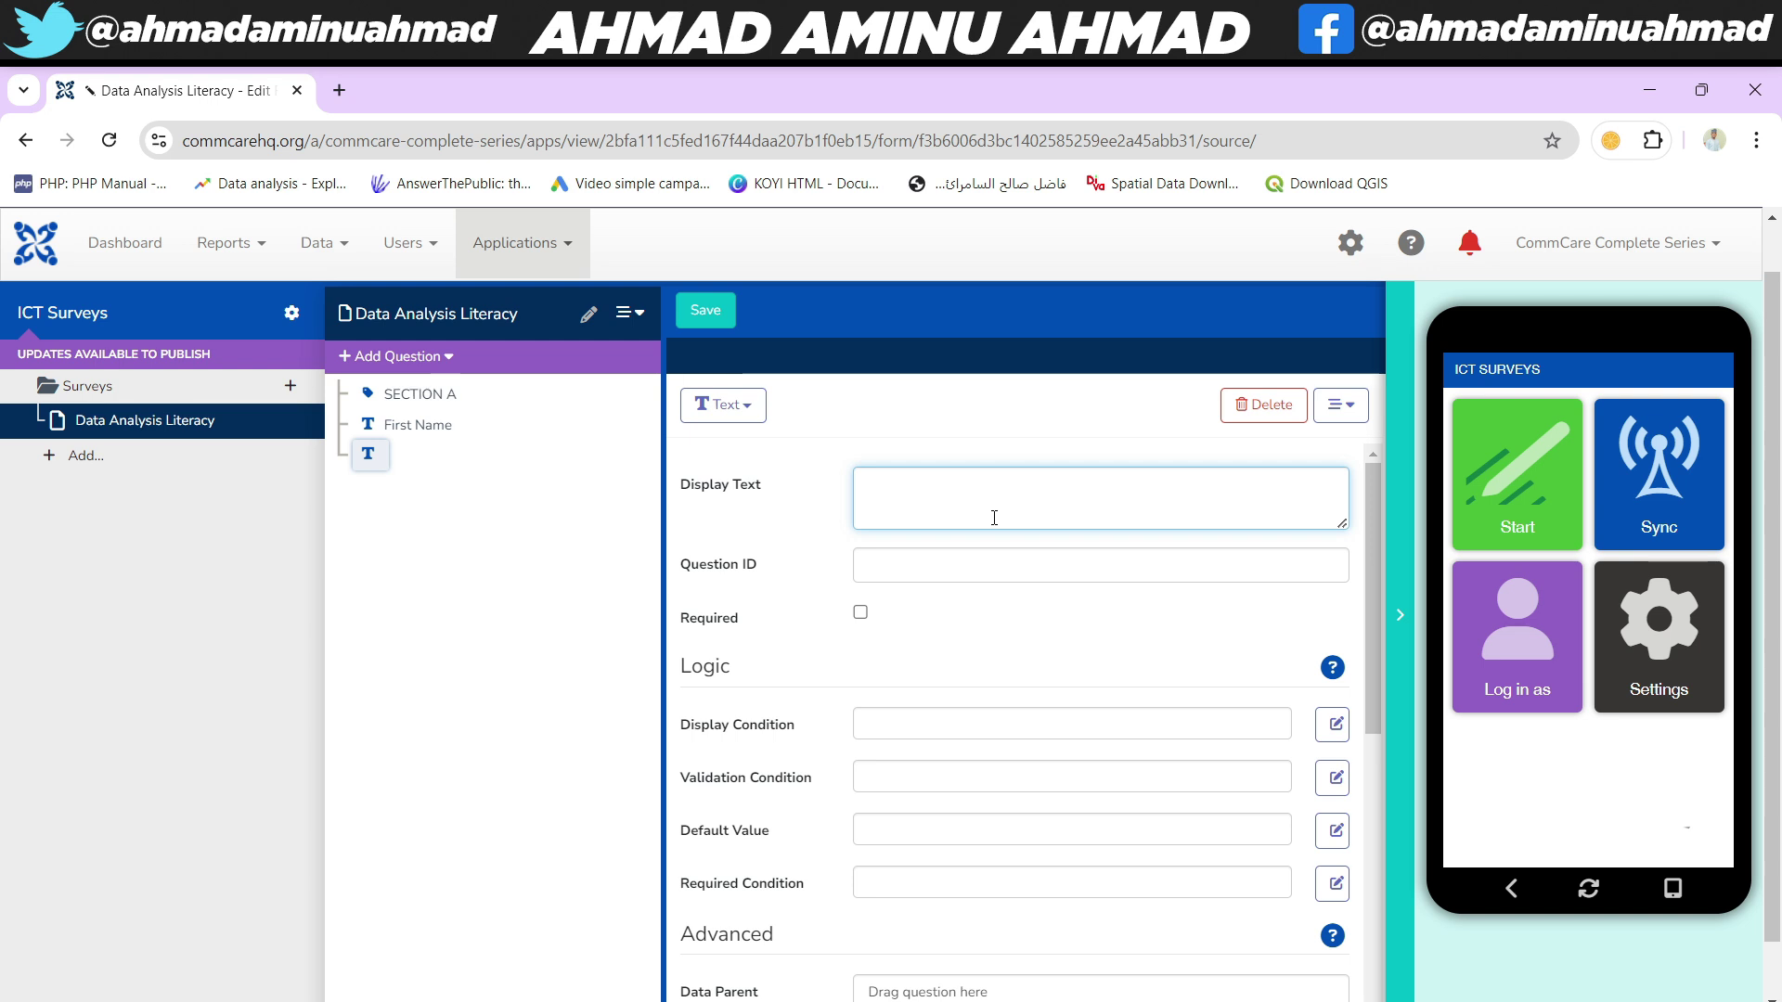
text(Surname)
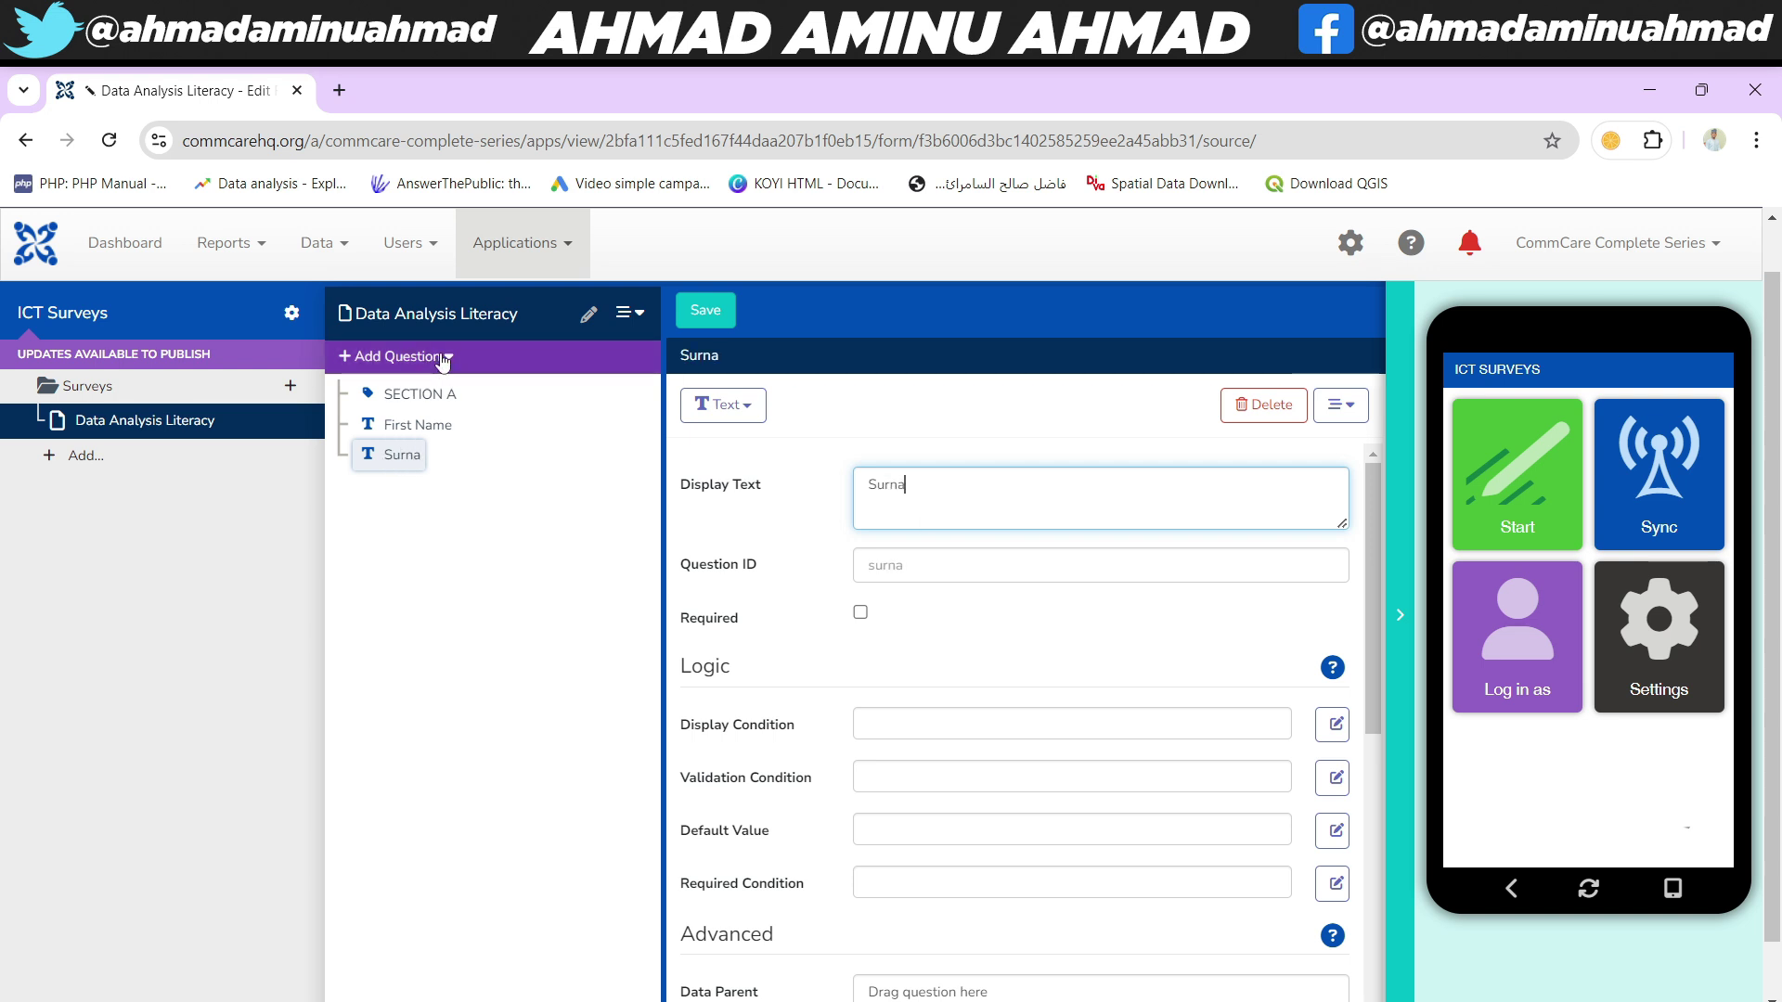
click(442, 362)
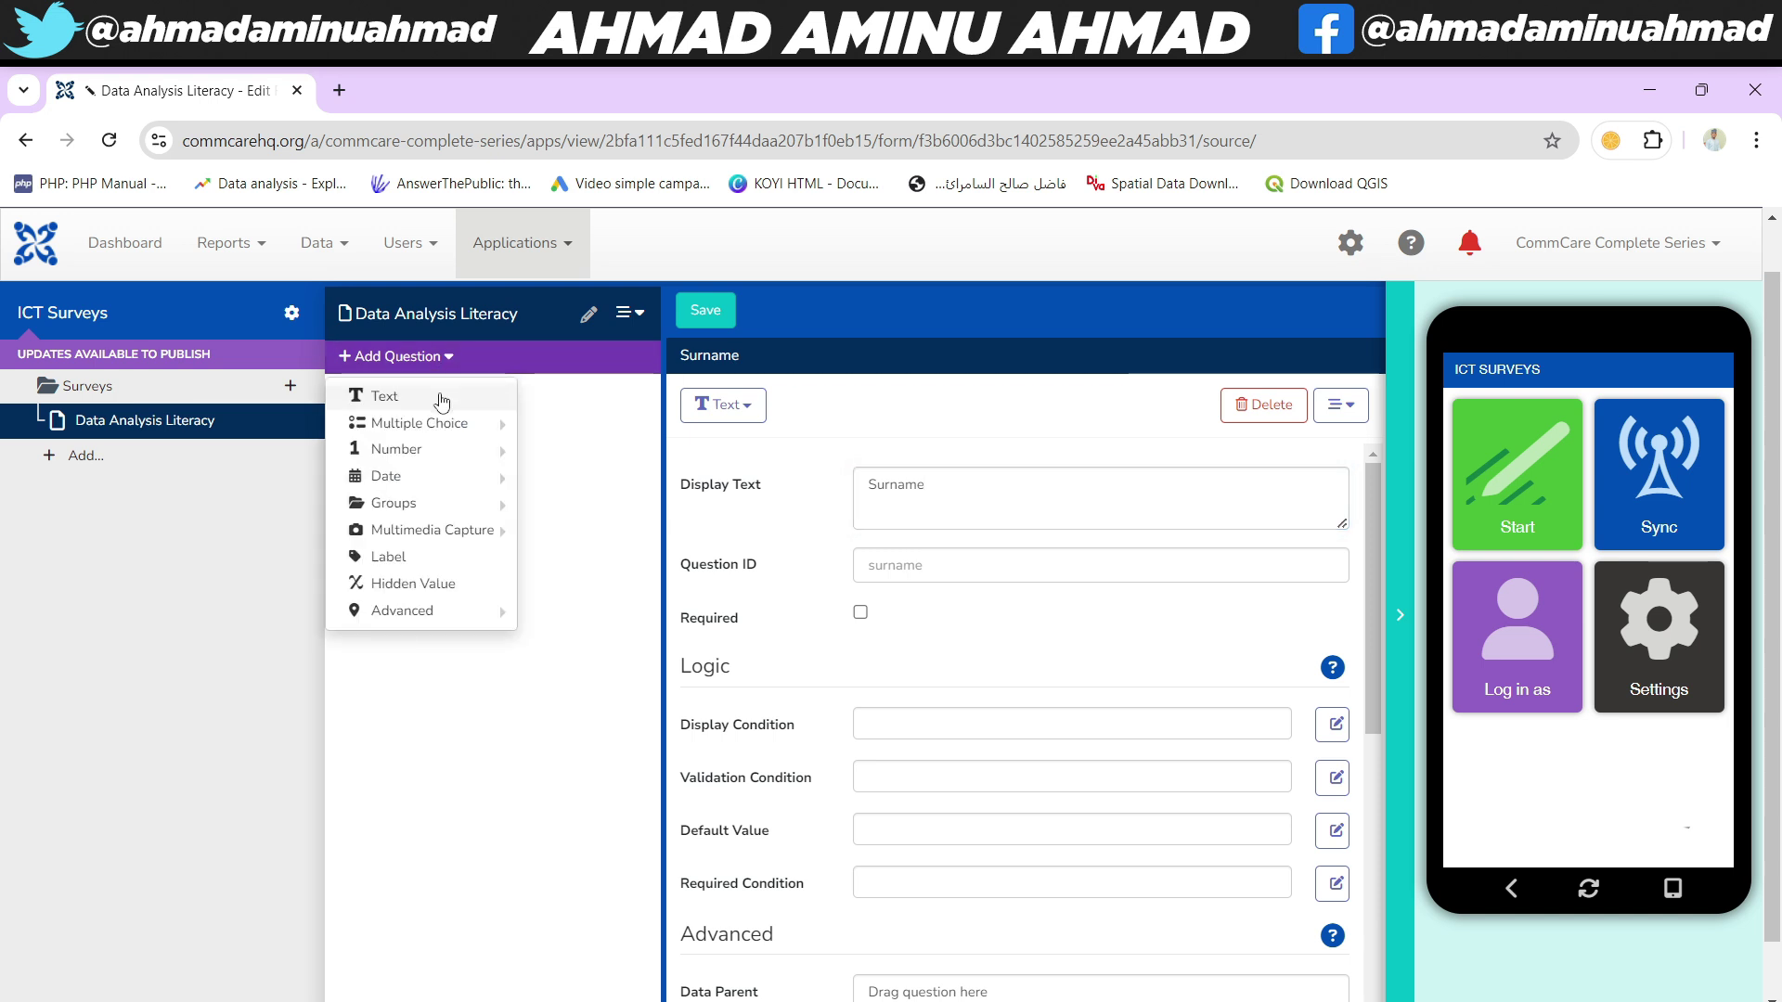
click(442, 397)
text(Other Name)
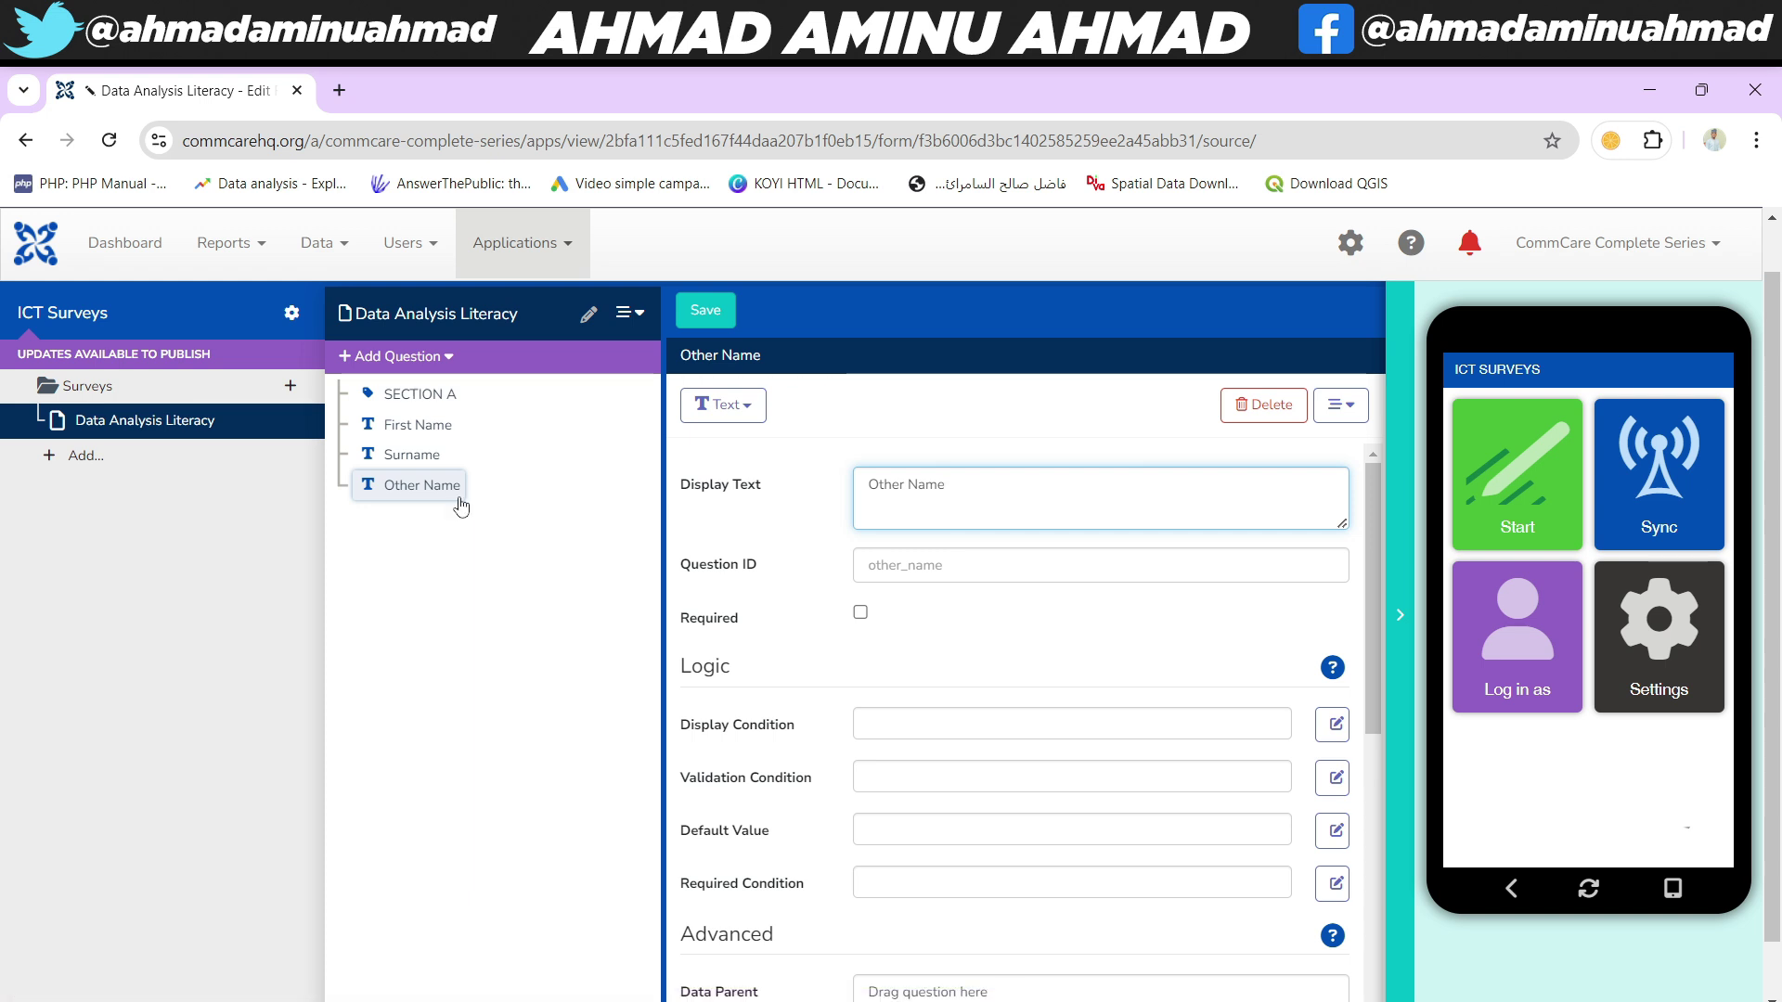
click(440, 358)
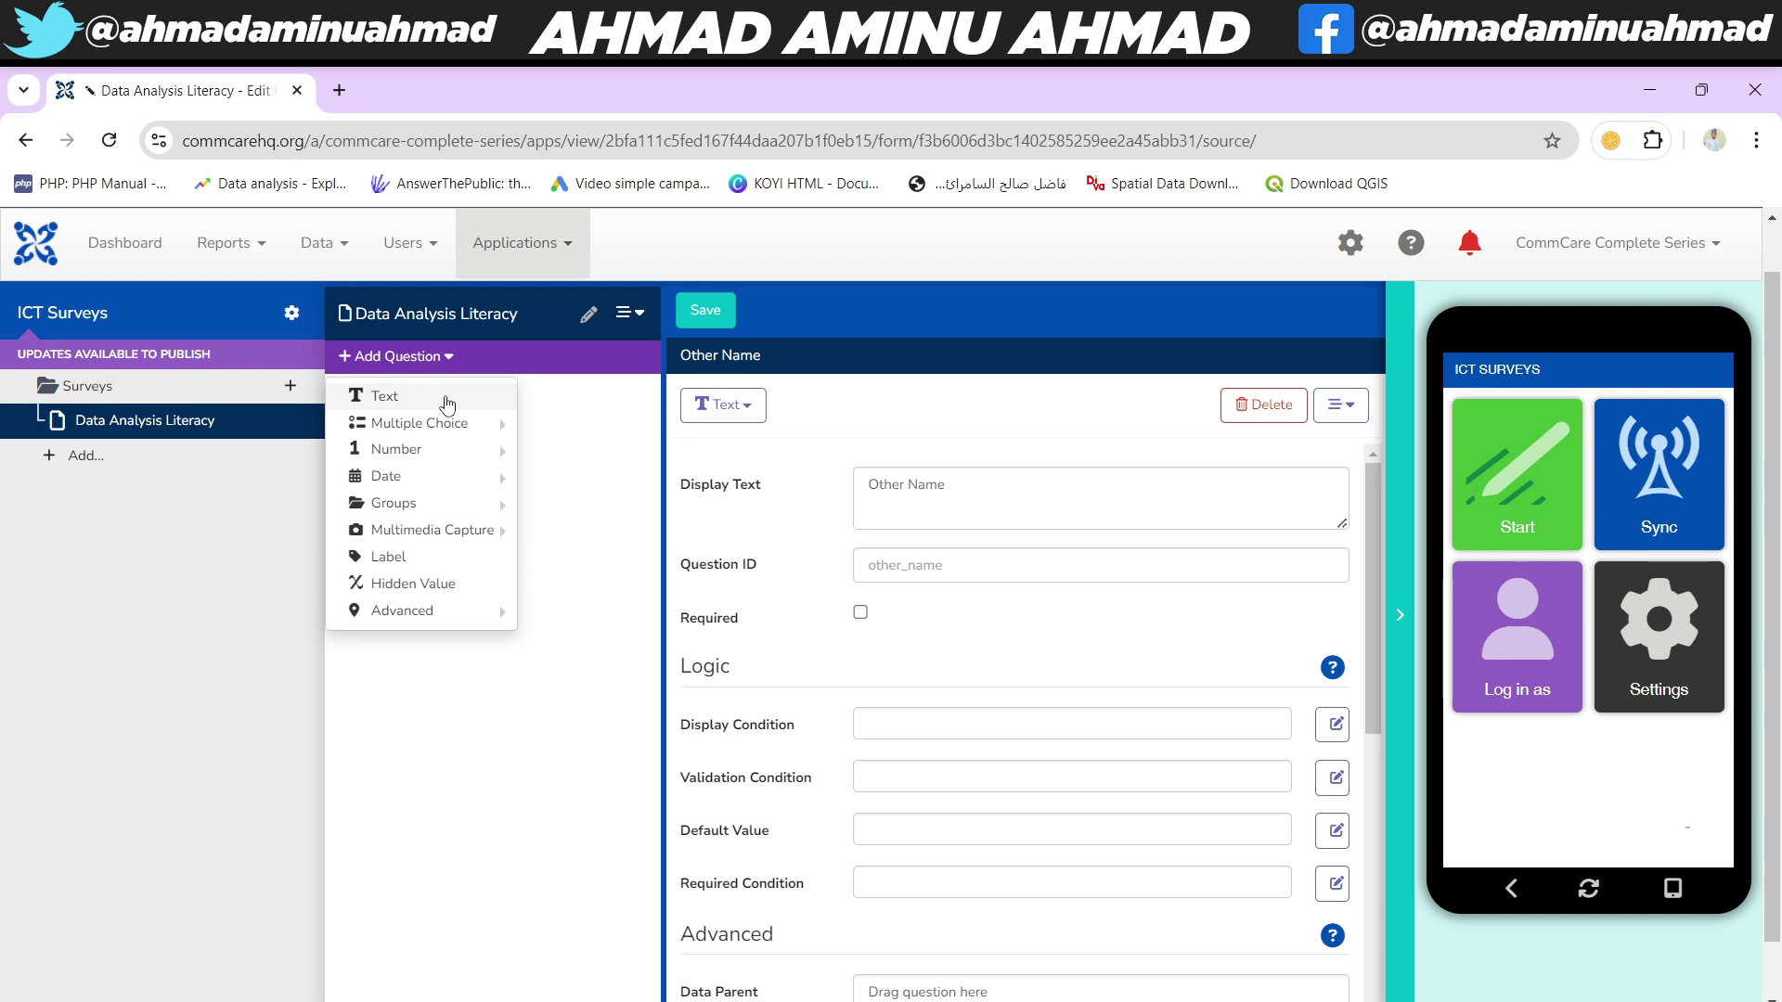
mouse_move(399, 481)
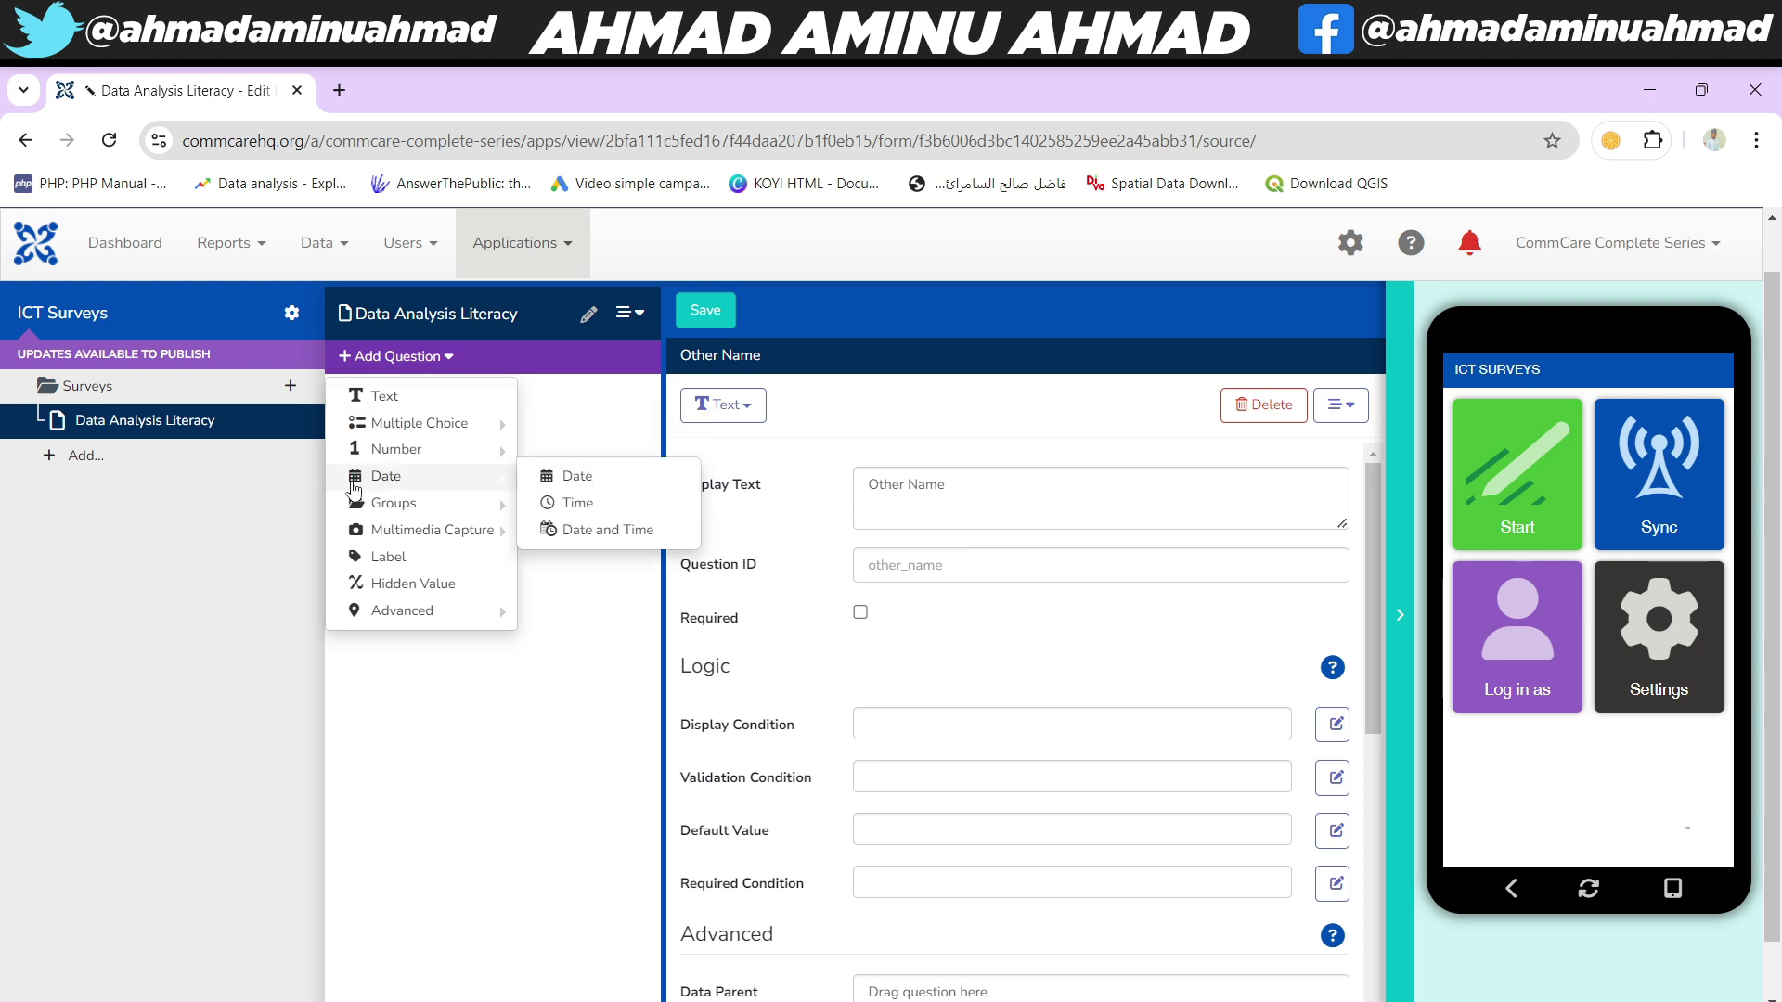
- Add a Date question with display text 'Date of Birth' after Other Name
click(586, 475)
click(950, 479)
text(Date of Birth)
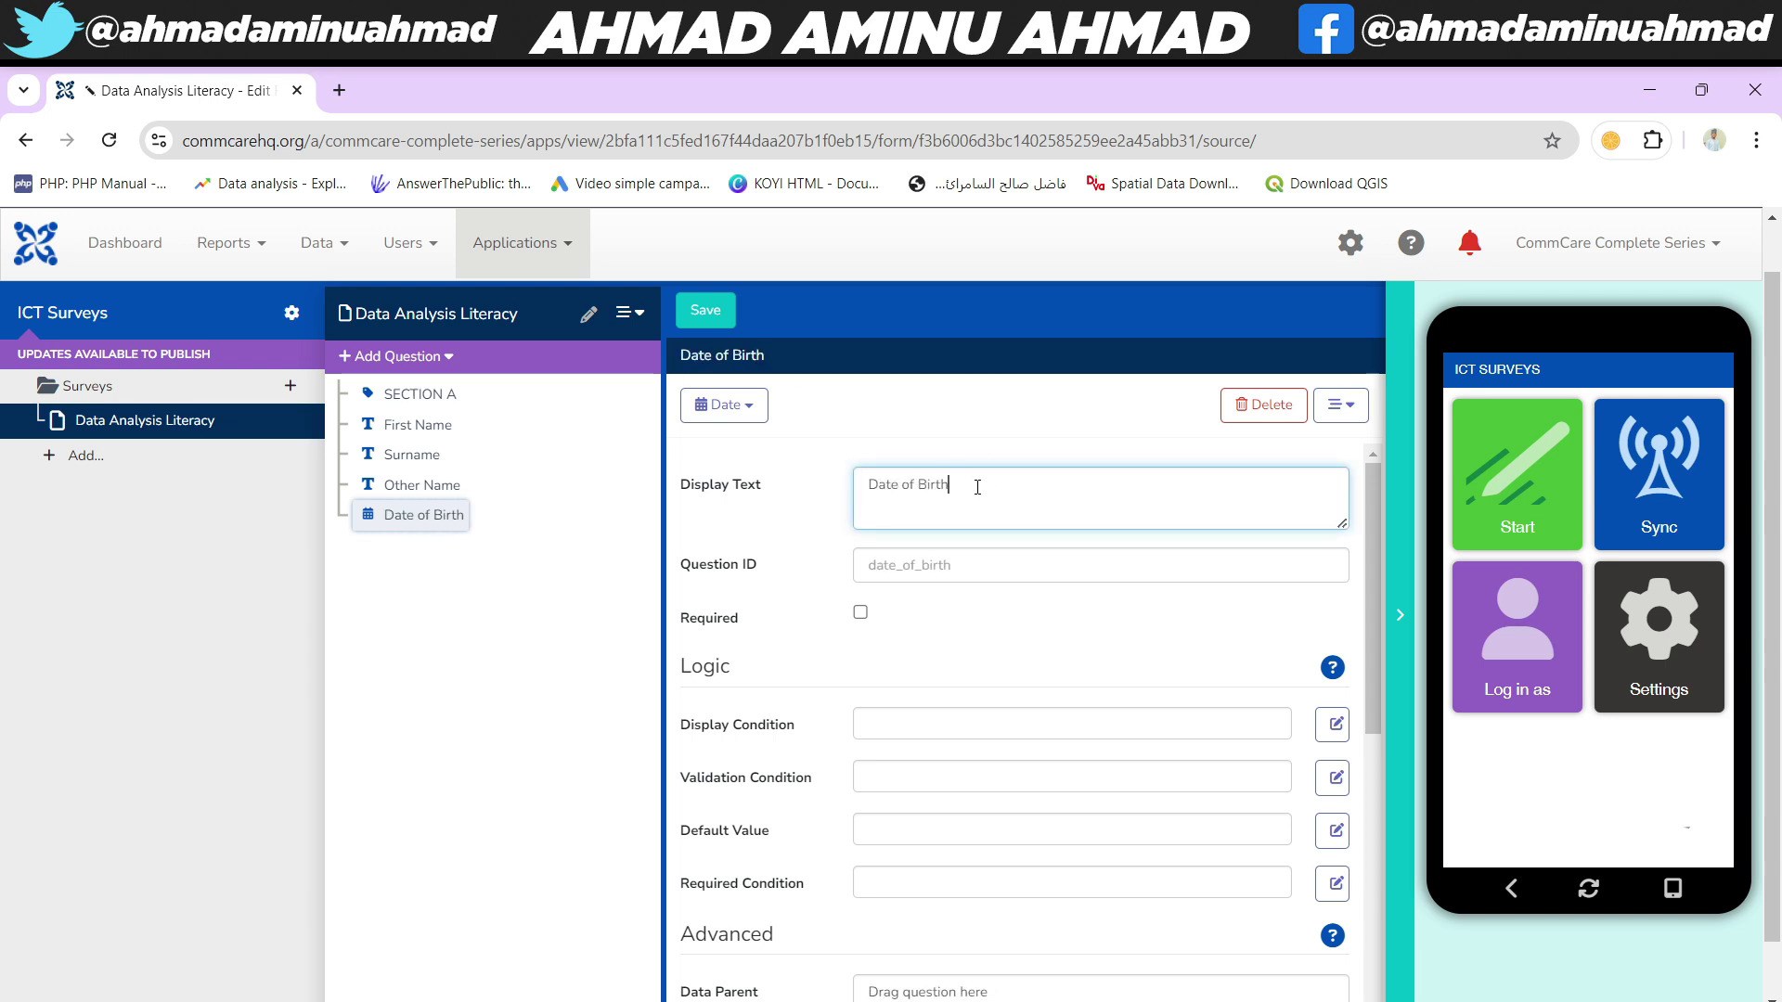
click(417, 358)
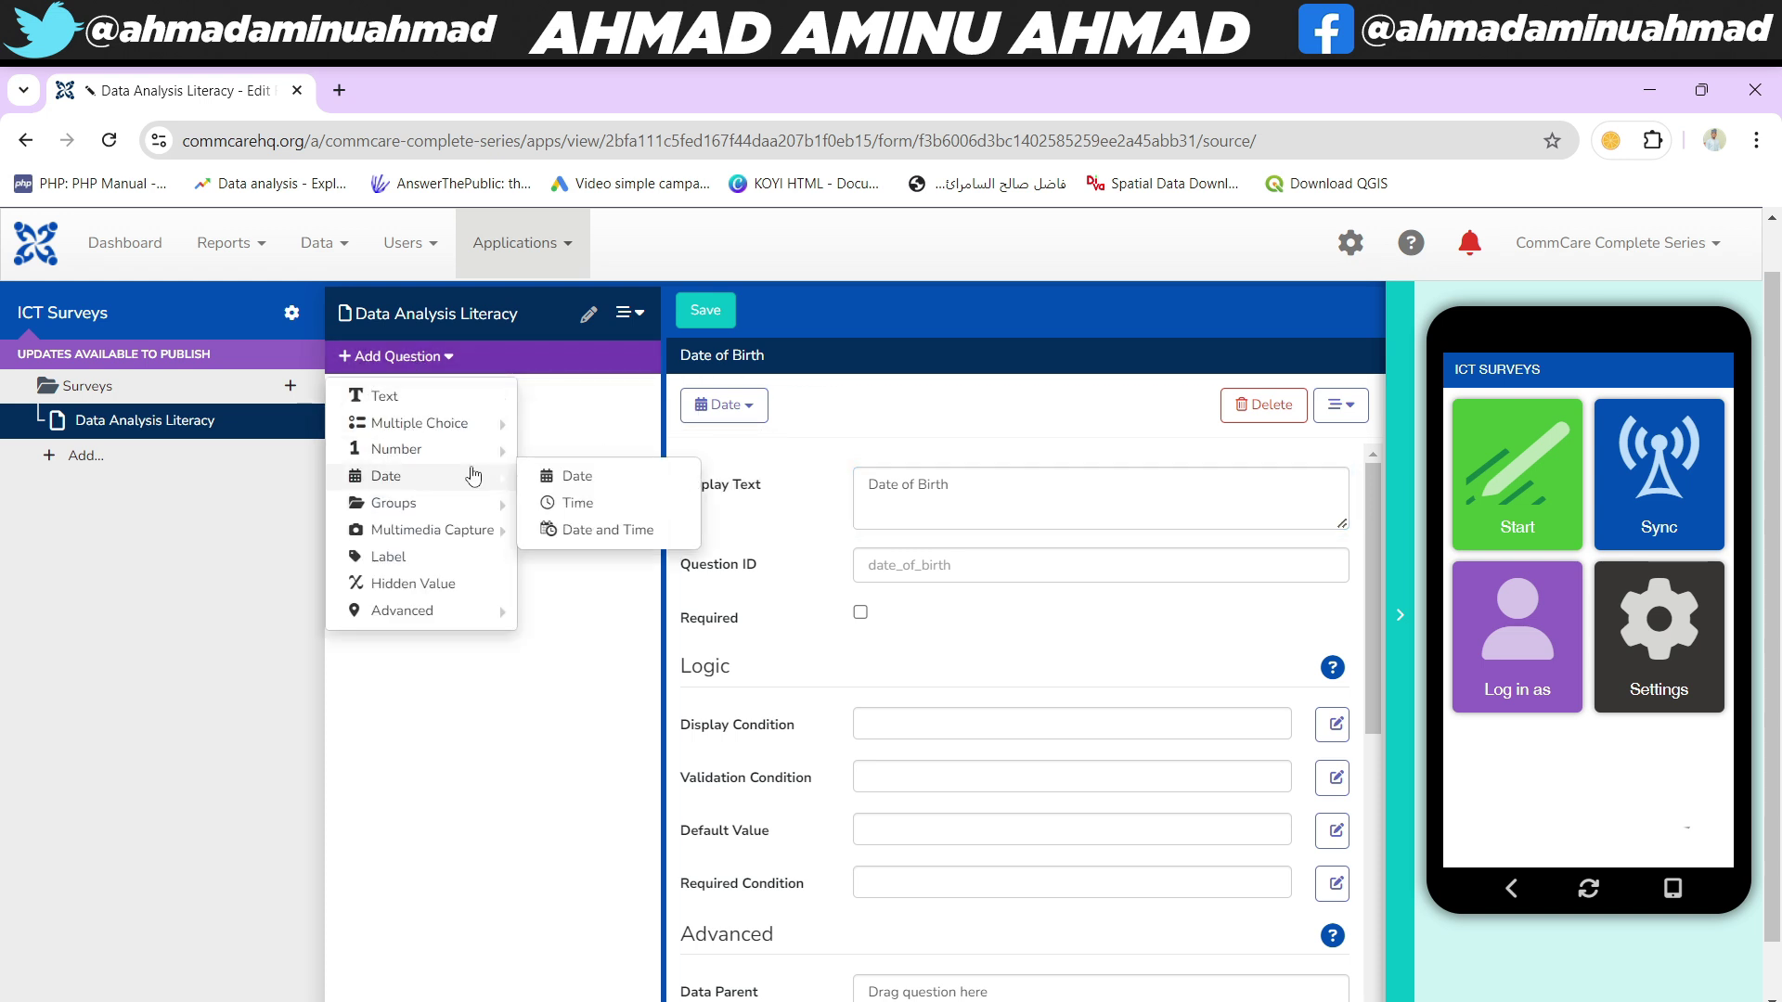
mouse_move(436, 434)
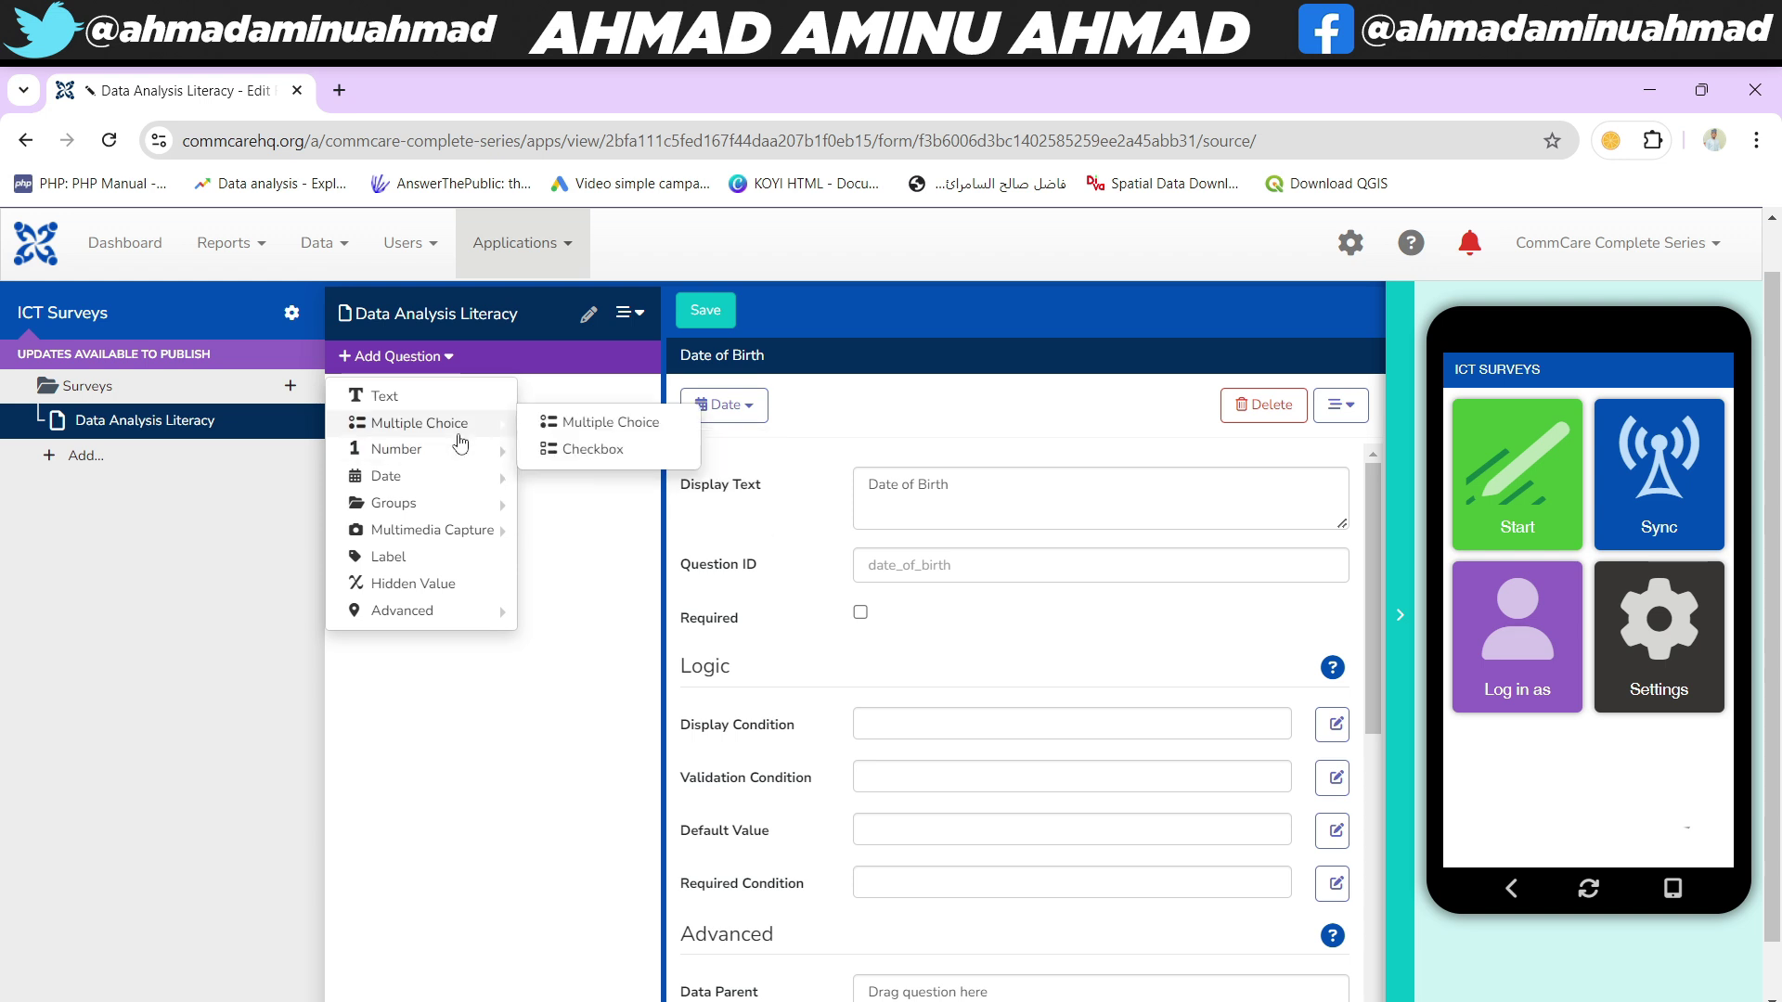
- Add a multiple-choice question 'Gender' with options Male and Female
click(592, 425)
text(Gender)
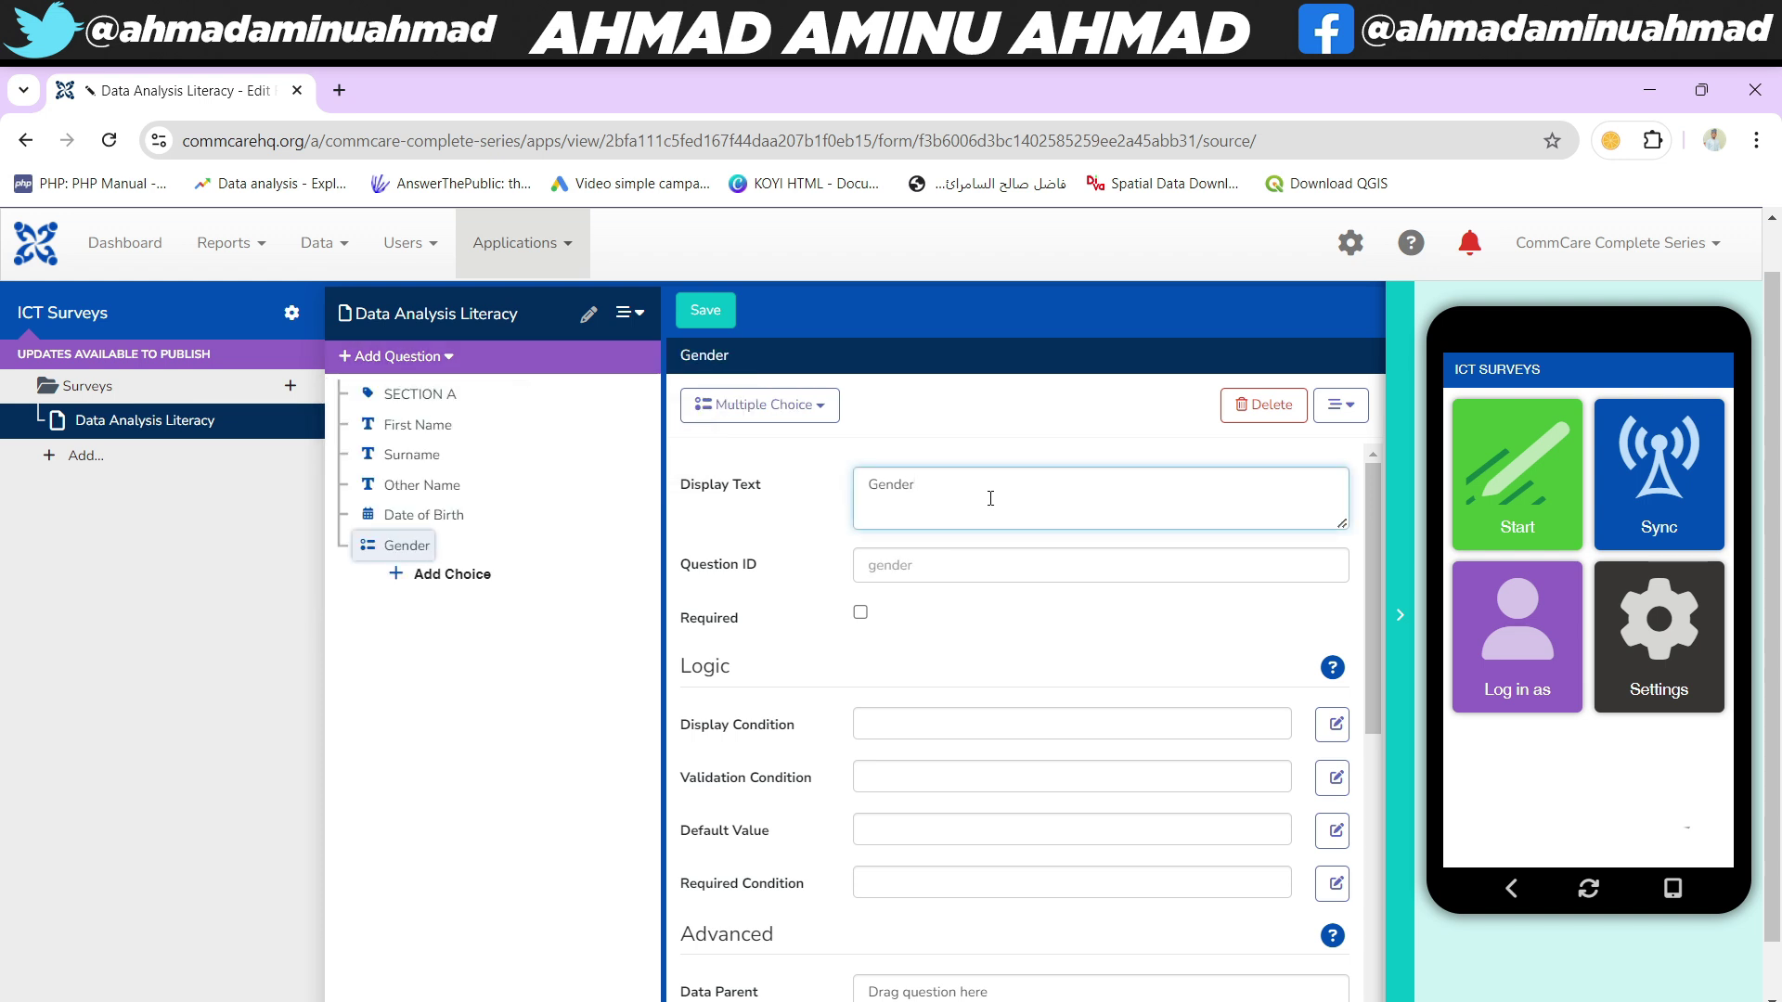
click(424, 577)
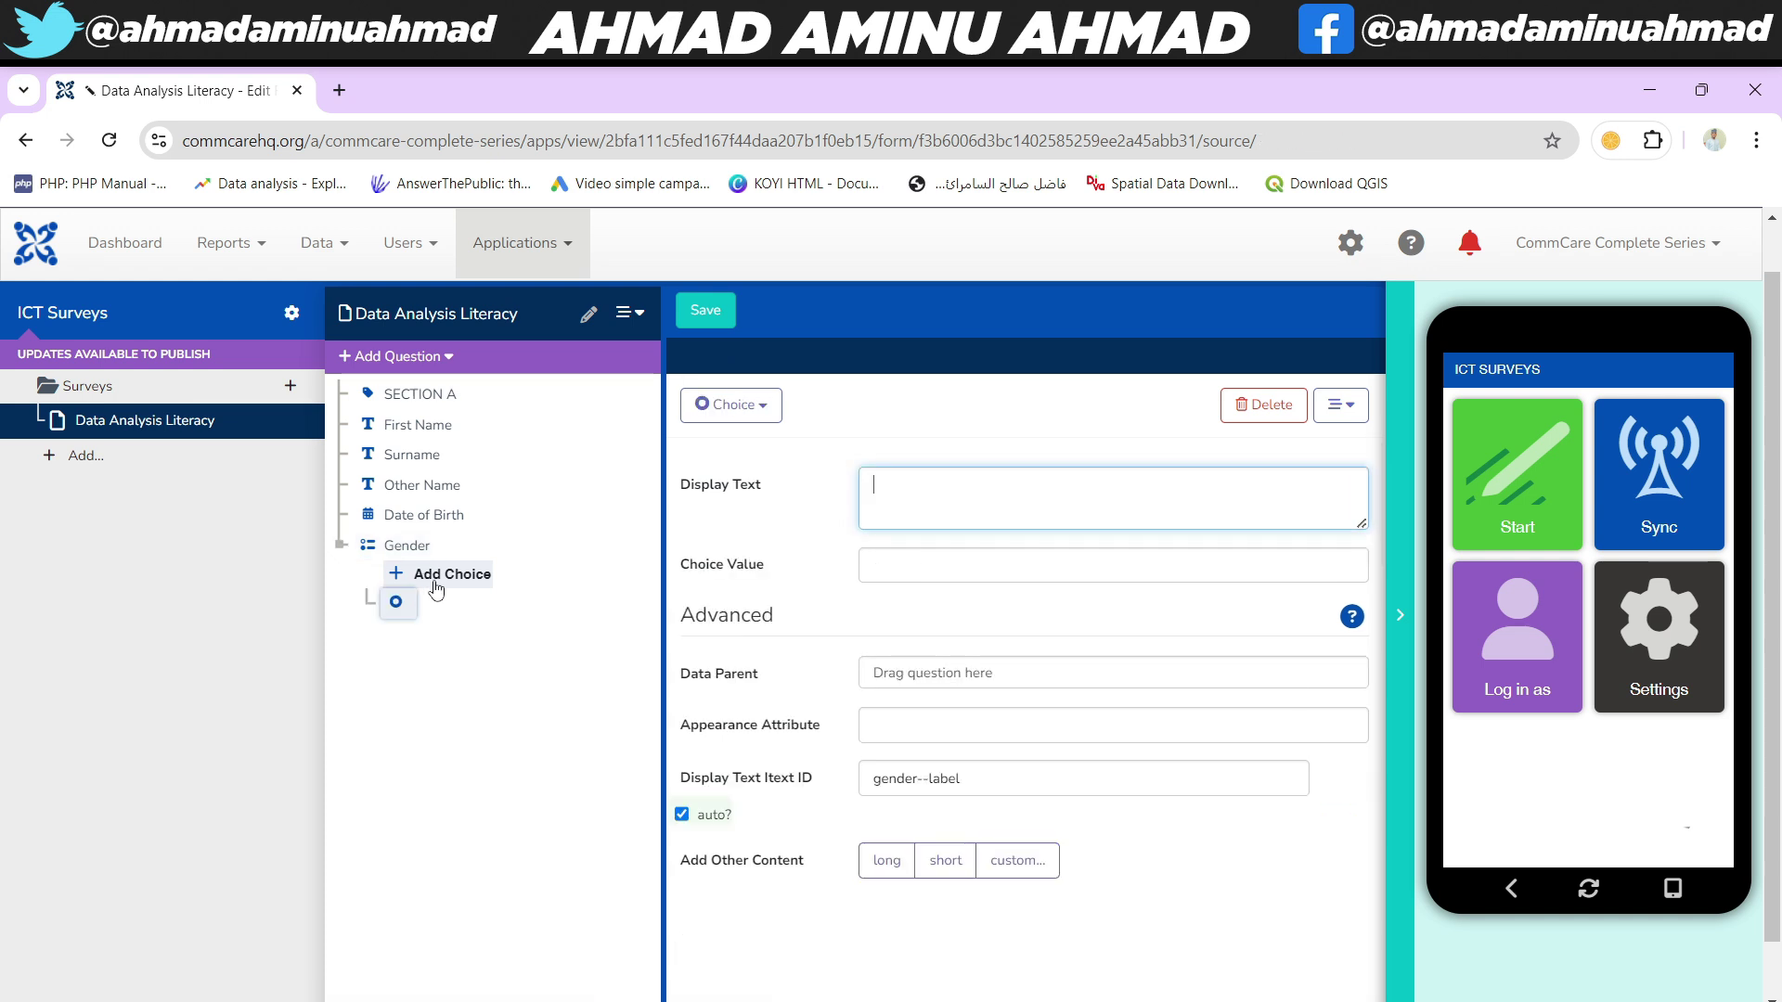
text(Male)
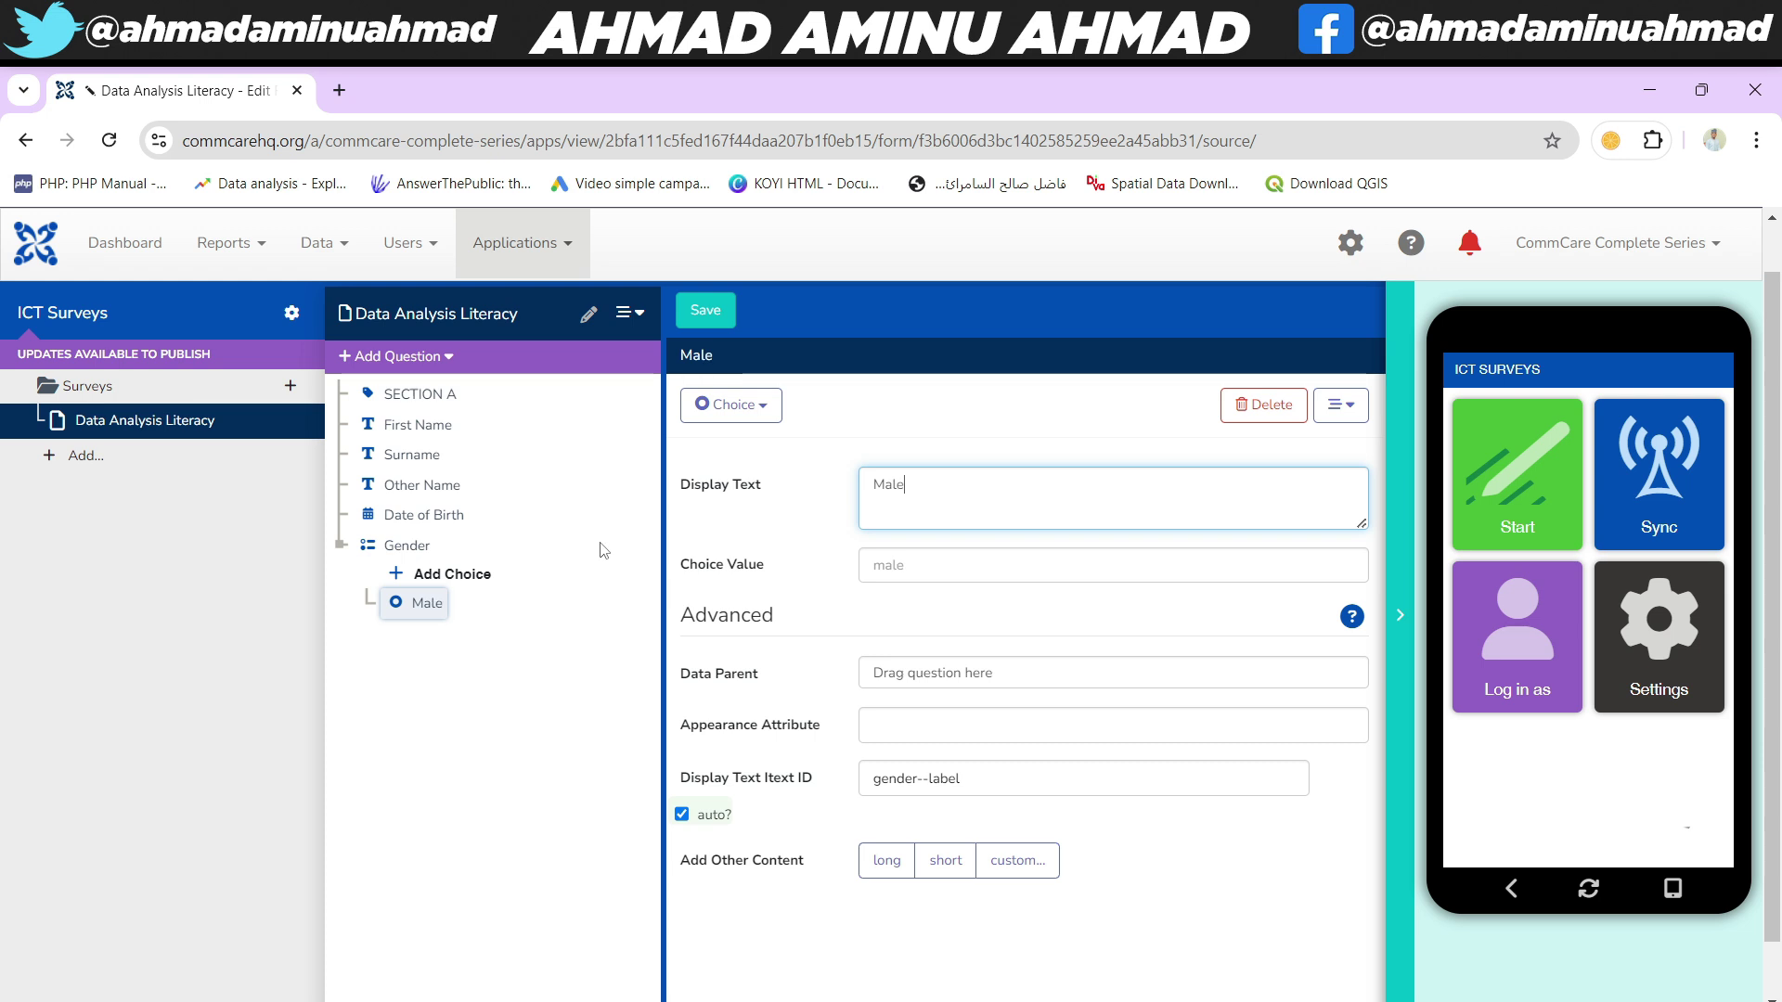
click(438, 578)
text(Female)
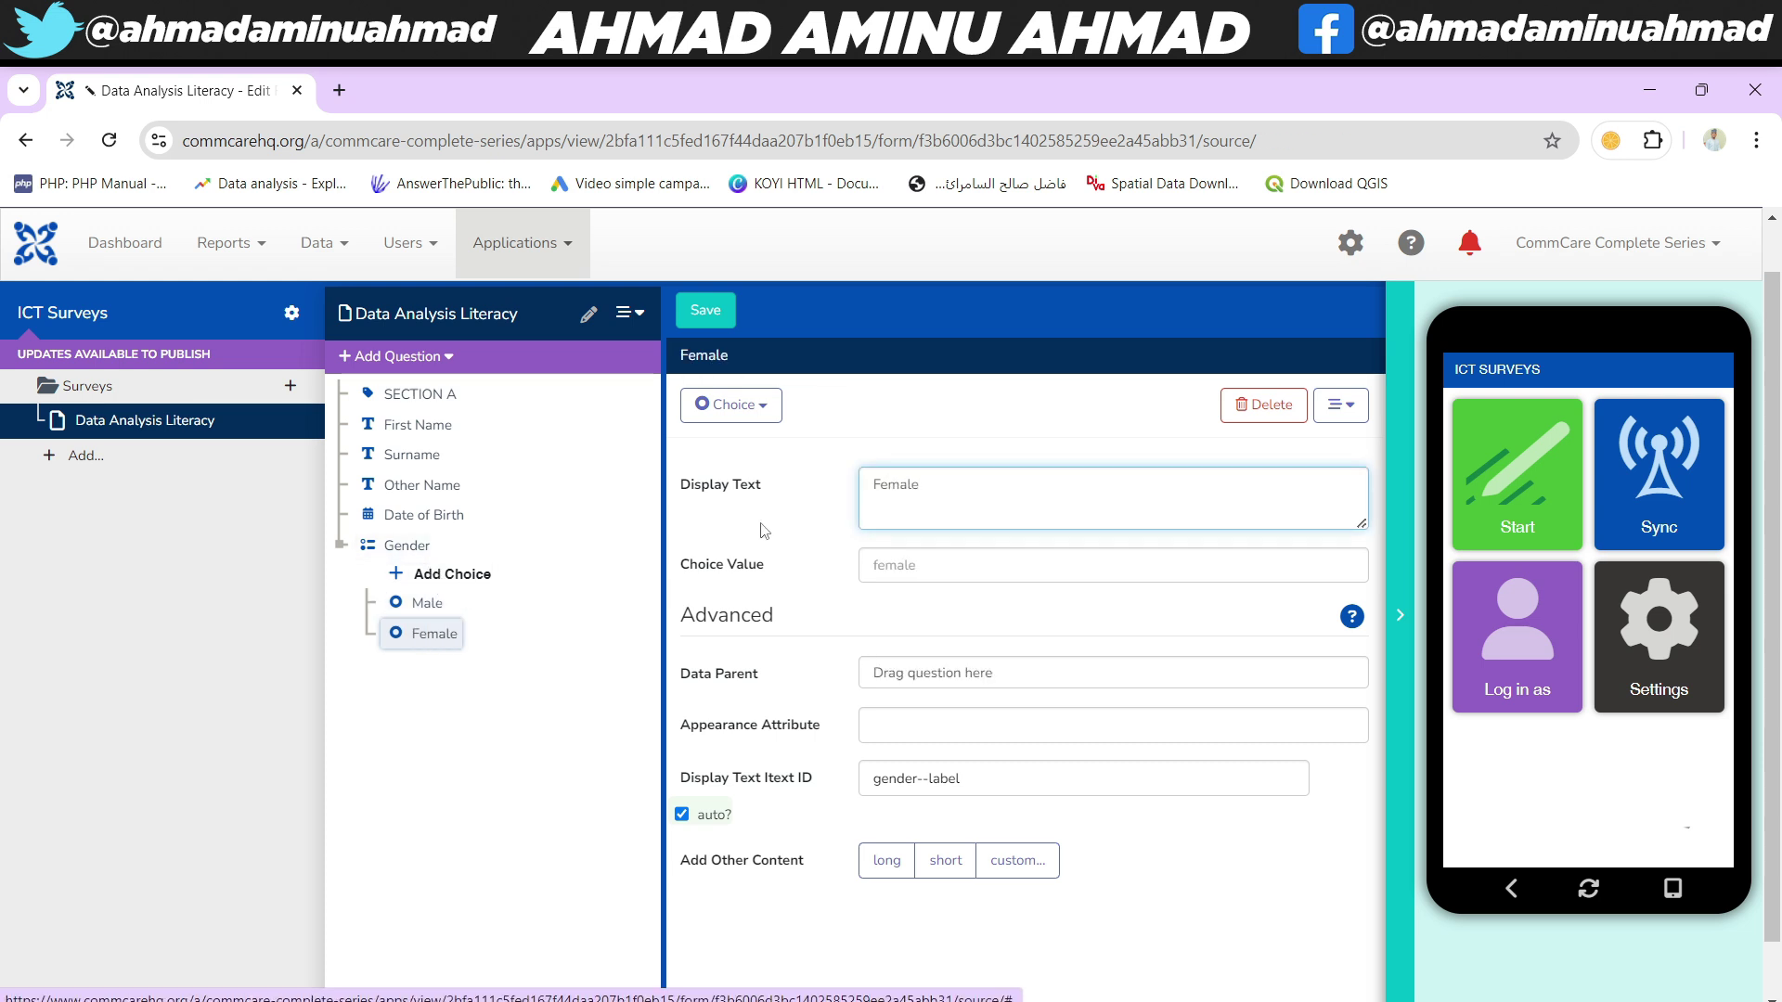
- Move the Gender question so it sits above Date of Birth
mouse_move(387, 549)
mouse_down()
mouse_move(372, 522)
mouse_move(378, 654)
mouse_up()
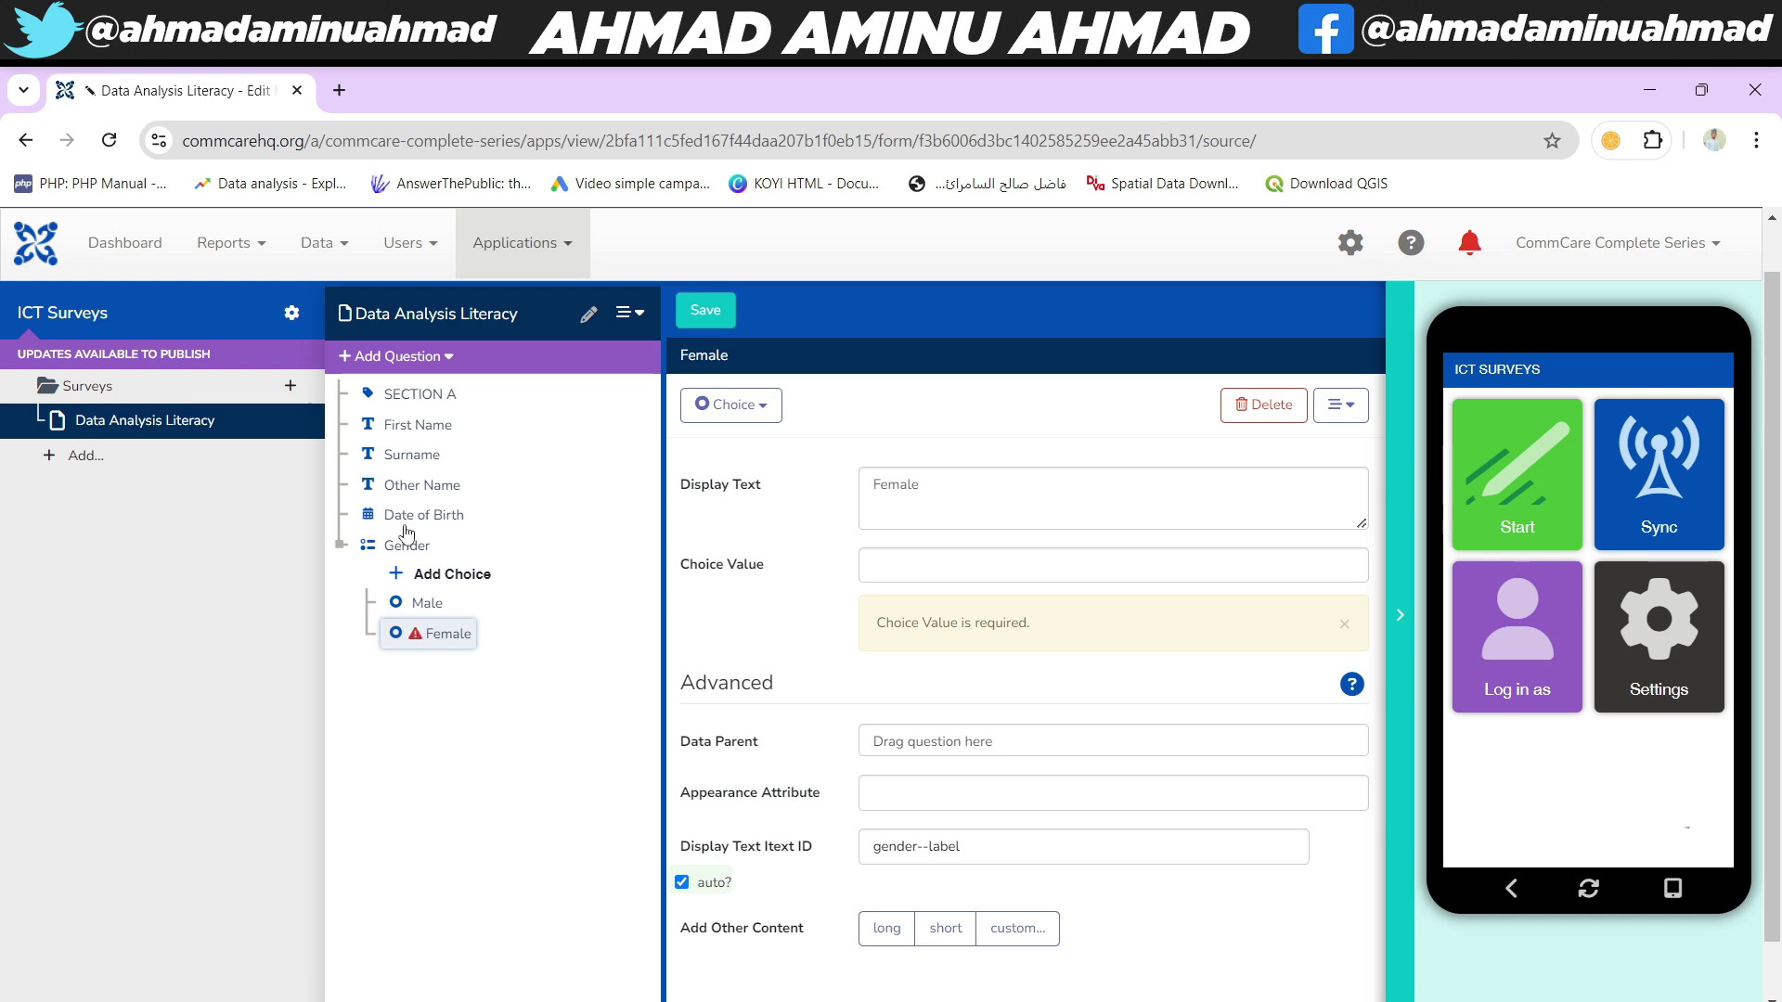
drag(370, 545, 375, 518)
click(427, 573)
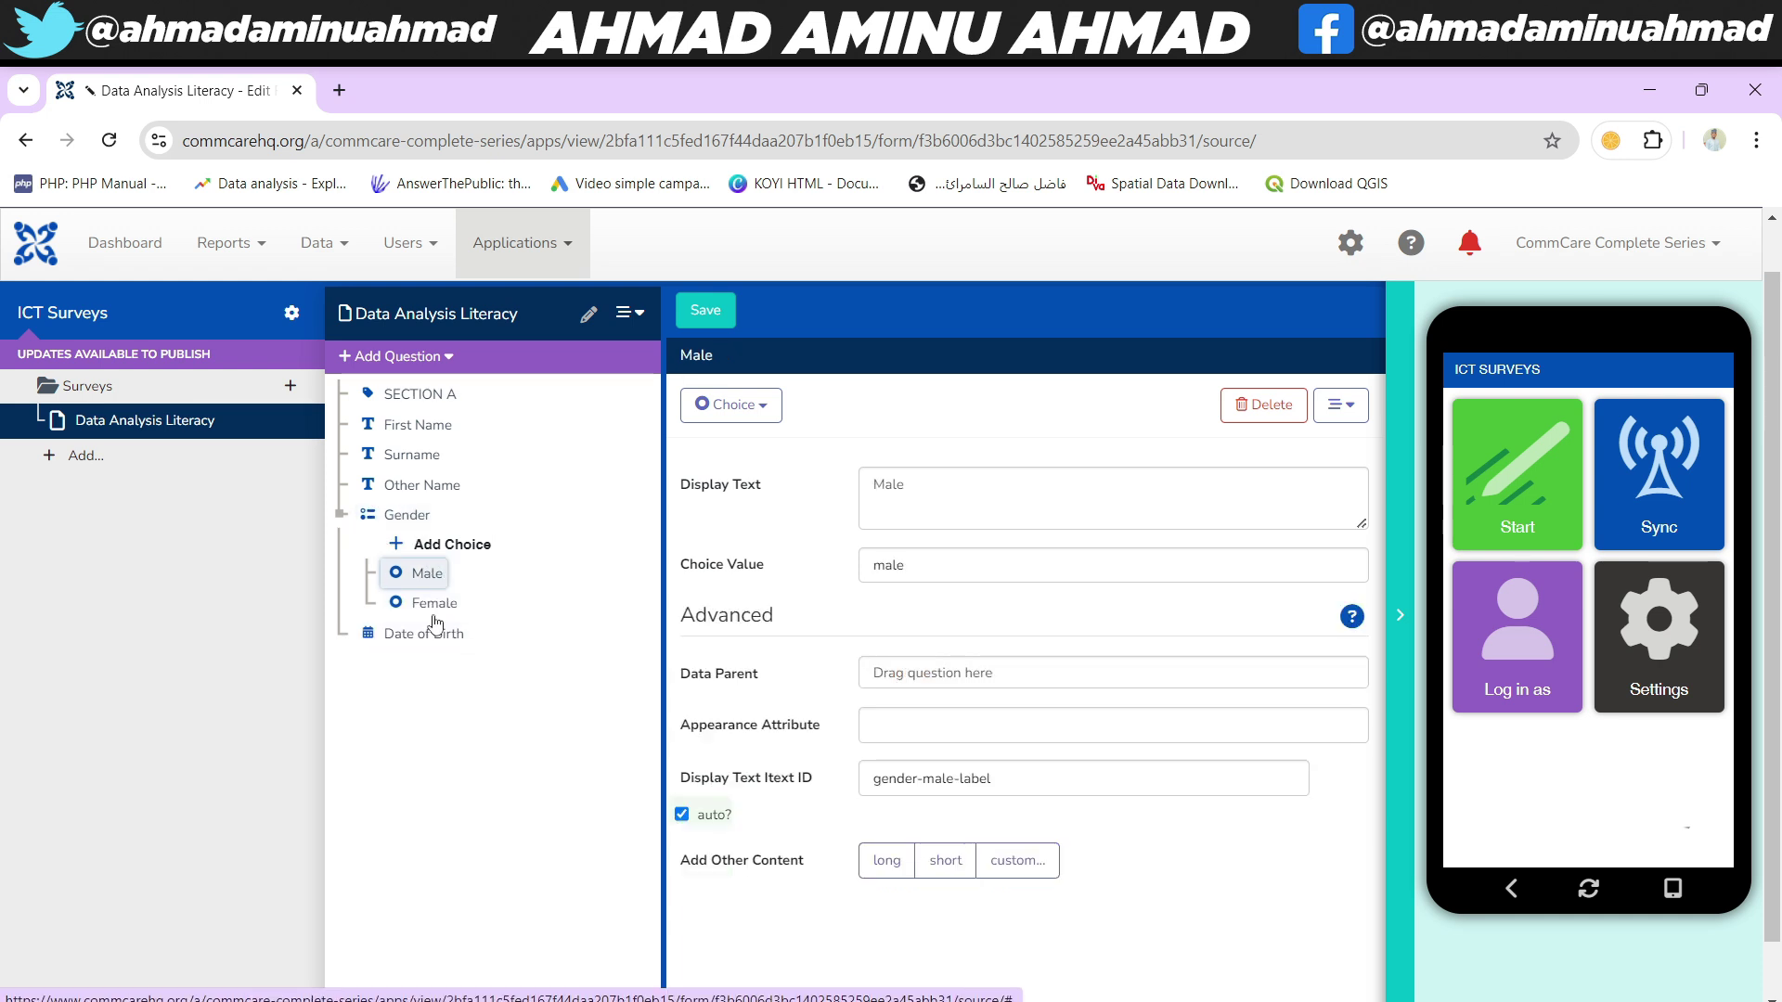